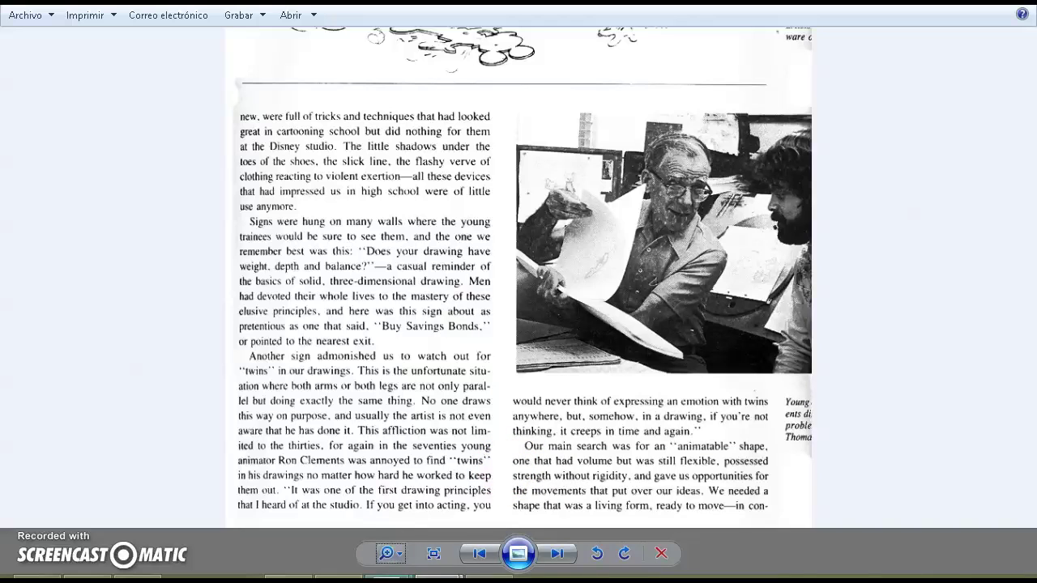
# Step: Switch to Maya and examine the posed character rig from several angles in the perspective view
pyautogui.moveTo(438, 577)
pyautogui.click(515, 485)
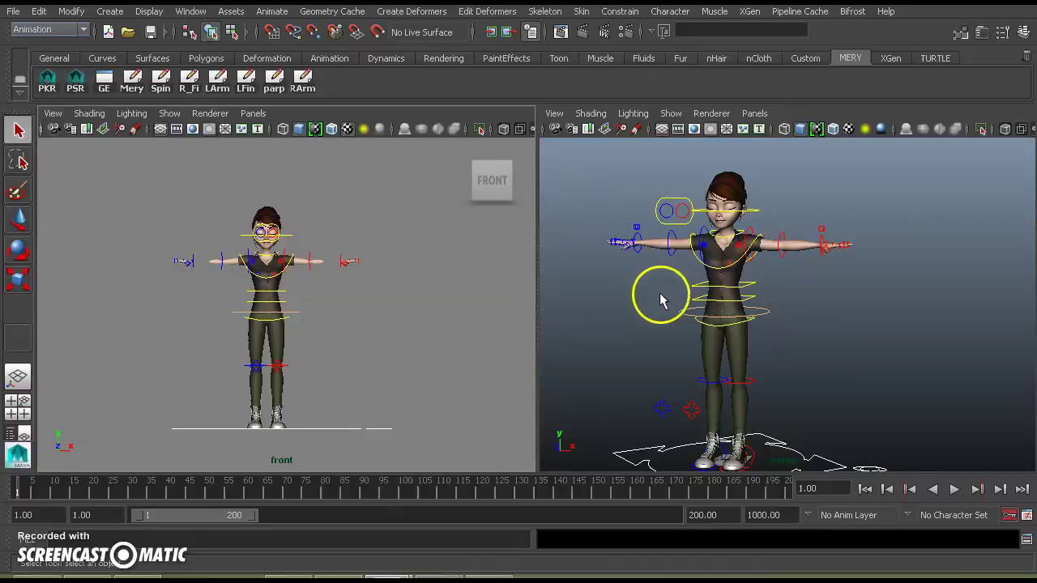
pyautogui.keyDown('alt'); pyautogui.moveTo(695, 277); pyautogui.dragTo(743, 348); pyautogui.keyUp('alt')
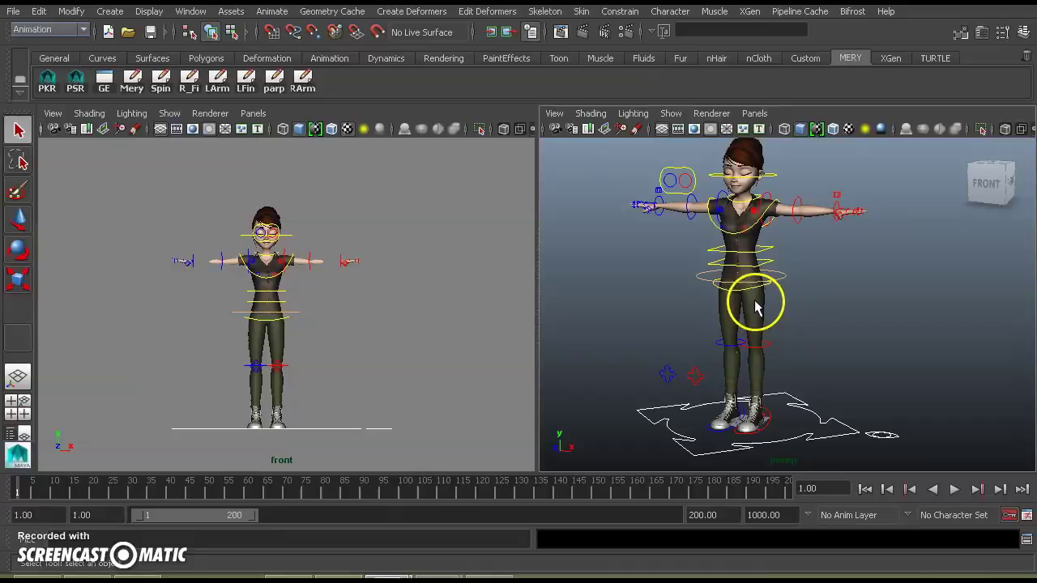
pyautogui.keyDown('alt'); pyautogui.moveTo(740, 320); pyautogui.dragTo(775, 280); pyautogui.keyUp('alt')
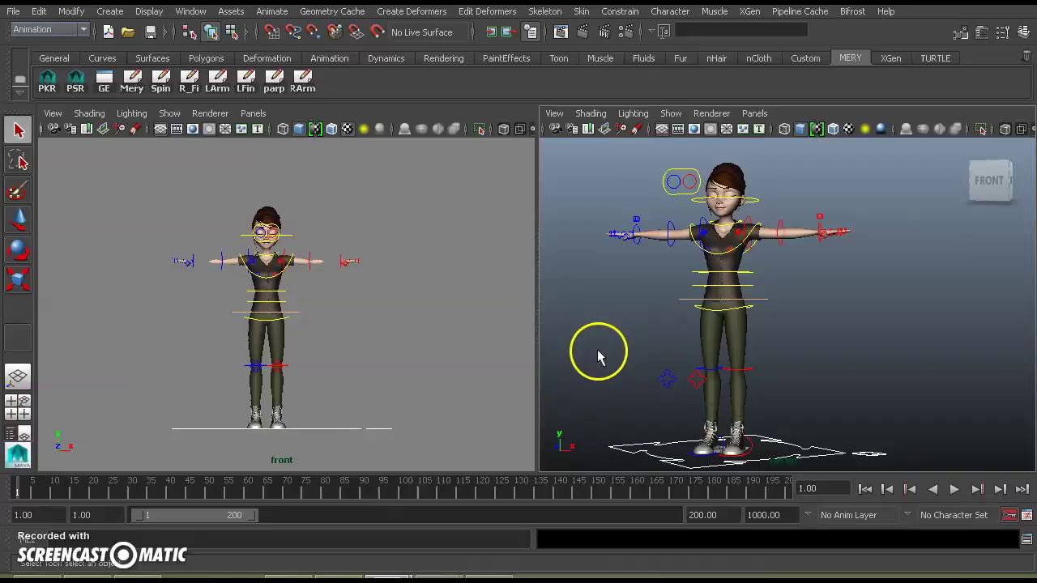
pyautogui.keyDown('alt'); pyautogui.moveTo(602, 359); pyautogui.dragTo(736, 335); pyautogui.keyUp('alt')
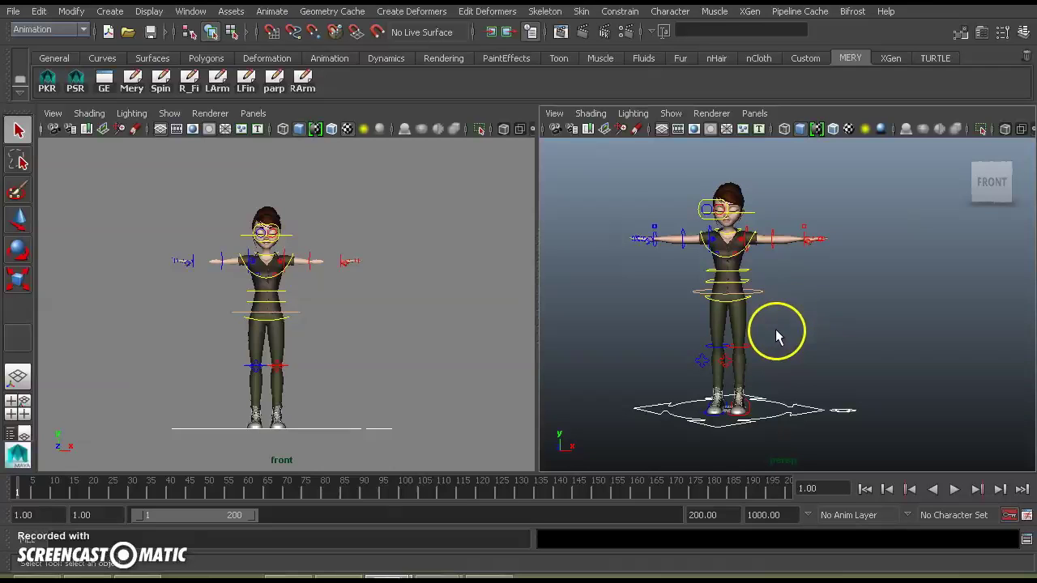
pyautogui.moveTo(793, 327)
pyautogui.keyDown('alt'); pyautogui.mouseDown()
pyautogui.moveTo(776, 331)
pyautogui.moveTo(798, 340)
pyautogui.mouseUp(); pyautogui.keyUp('alt')
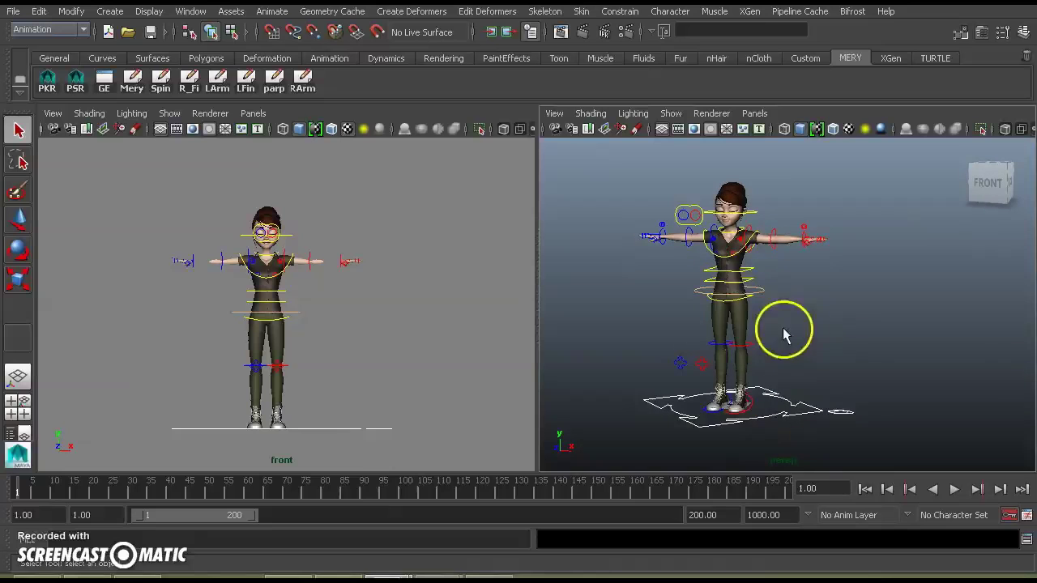
pyautogui.keyDown('alt'); pyautogui.moveTo(721, 308); pyautogui.dragTo(711, 299, button='middle'); pyautogui.keyUp('alt')
pyautogui.keyDown('alt'); pyautogui.moveTo(725, 341); pyautogui.dragTo(729, 350); pyautogui.keyUp('alt')
pyautogui.keyDown('alt'); pyautogui.moveTo(735, 335); pyautogui.dragTo(727, 340, button='middle'); pyautogui.keyUp('alt')
pyautogui.keyDown('alt'); pyautogui.moveTo(727, 340); pyautogui.dragTo(750, 348, button='right'); pyautogui.keyUp('alt')
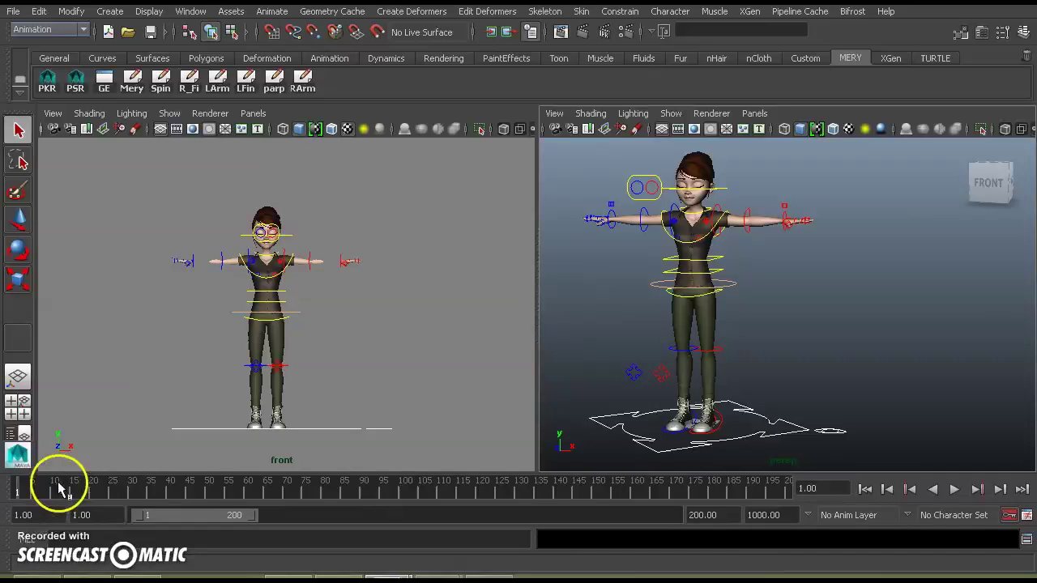
pyautogui.hotkey('alt', 'v')
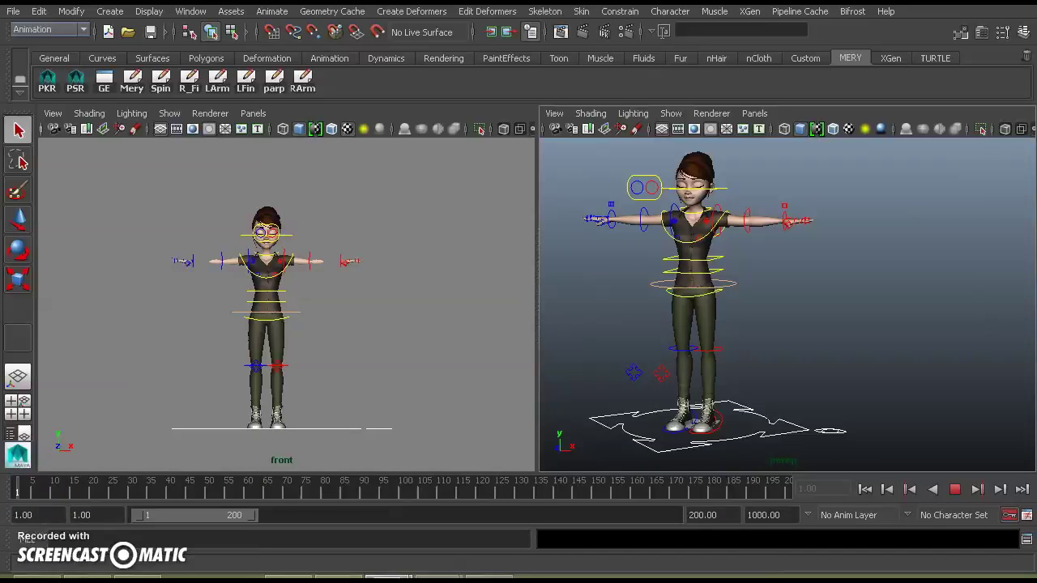
pyautogui.press('Escape')
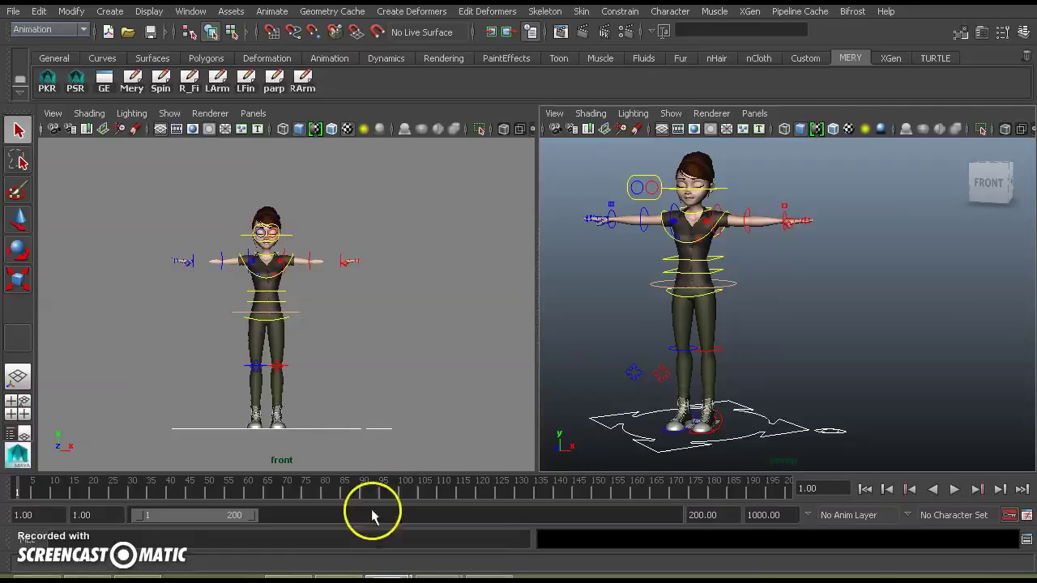
# Step: Bring up the Girl Playing In Water photo in Windows Photo Viewer and place it over Maya's front view
pyautogui.moveTo(389, 579)
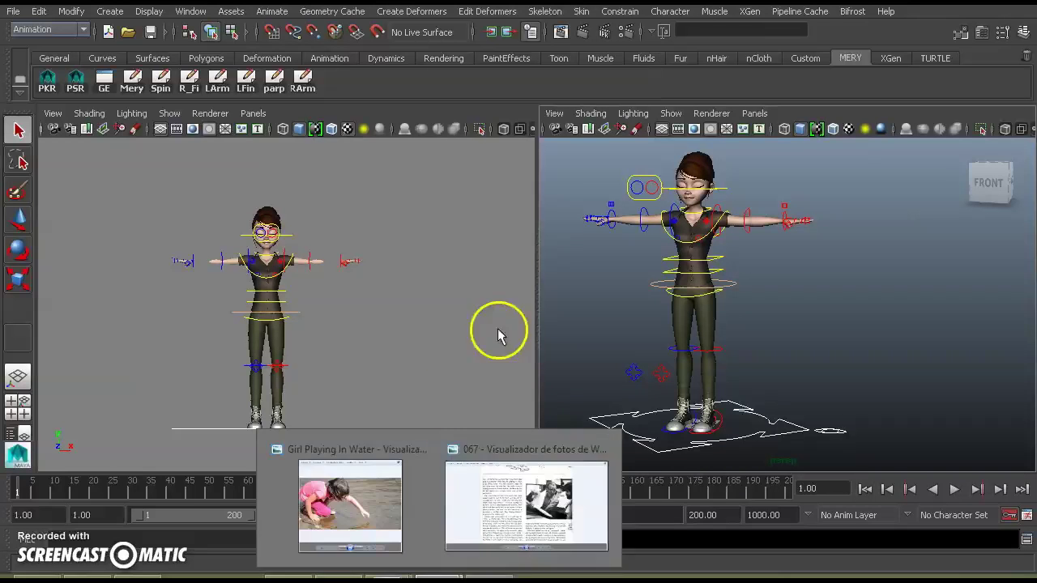
pyautogui.click(359, 510)
pyautogui.moveTo(554, 125); pyautogui.dragTo(404, 48)
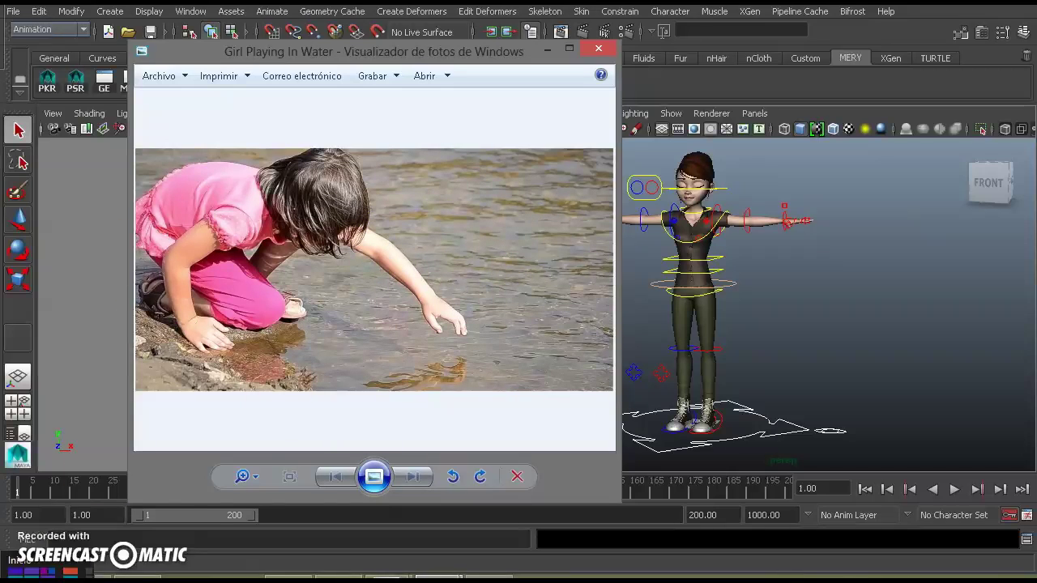
# Step: Bring up the Annotate!pro toolbar and position it beside the photo, with the freehand pen ready
pyautogui.click(489, 577)
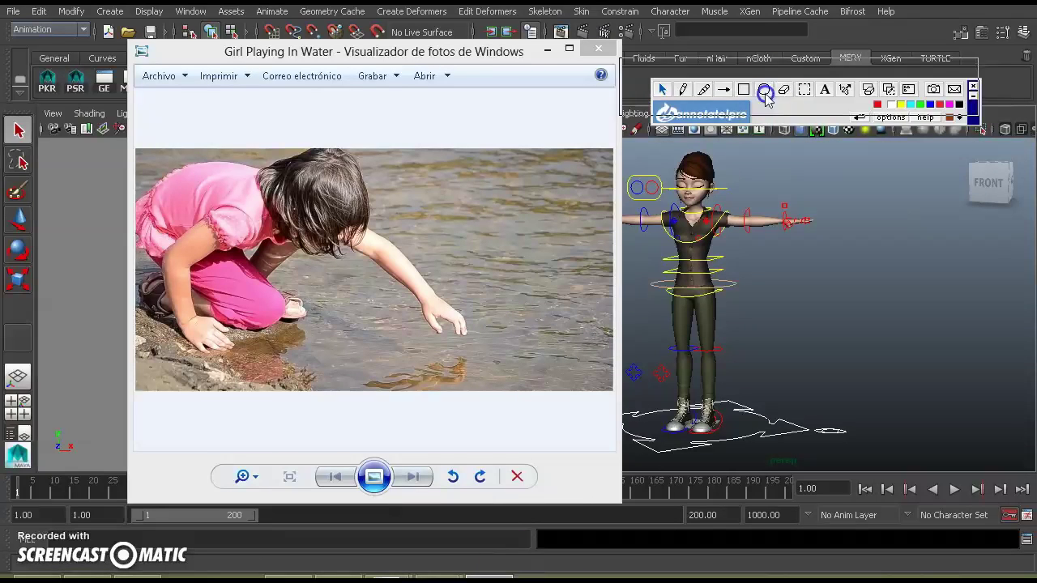
pyautogui.moveTo(729, 121); pyautogui.dragTo(700, 103)
pyautogui.moveTo(767, 100); pyautogui.dragTo(787, 99)
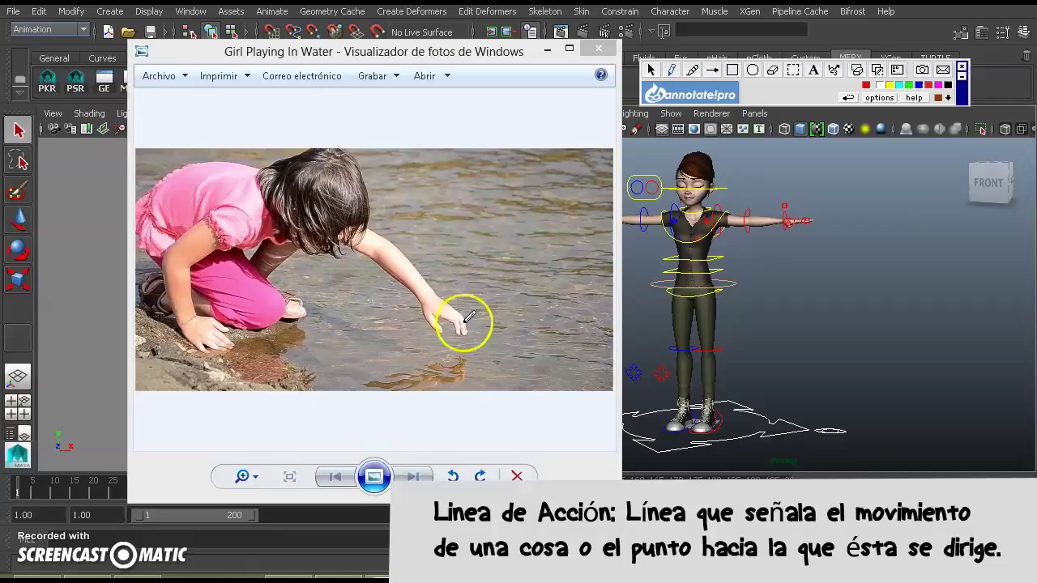
# Step: Draw red arrows along the girl's back and reaching arm, her leg and her supporting arm, and mark an X below the reaching hand
pyautogui.moveTo(152, 248)
pyautogui.mouseDown()
pyautogui.moveTo(212, 205)
pyautogui.moveTo(332, 208)
pyautogui.moveTo(445, 301)
pyautogui.moveTo(436, 374)
pyautogui.mouseUp()
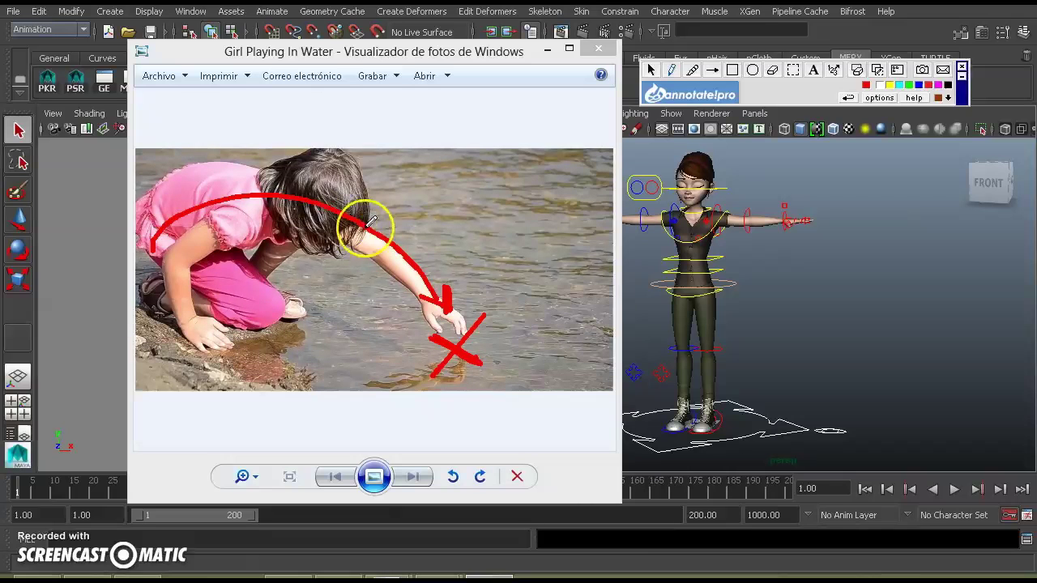
pyautogui.moveTo(172, 242); pyautogui.dragTo(273, 297)
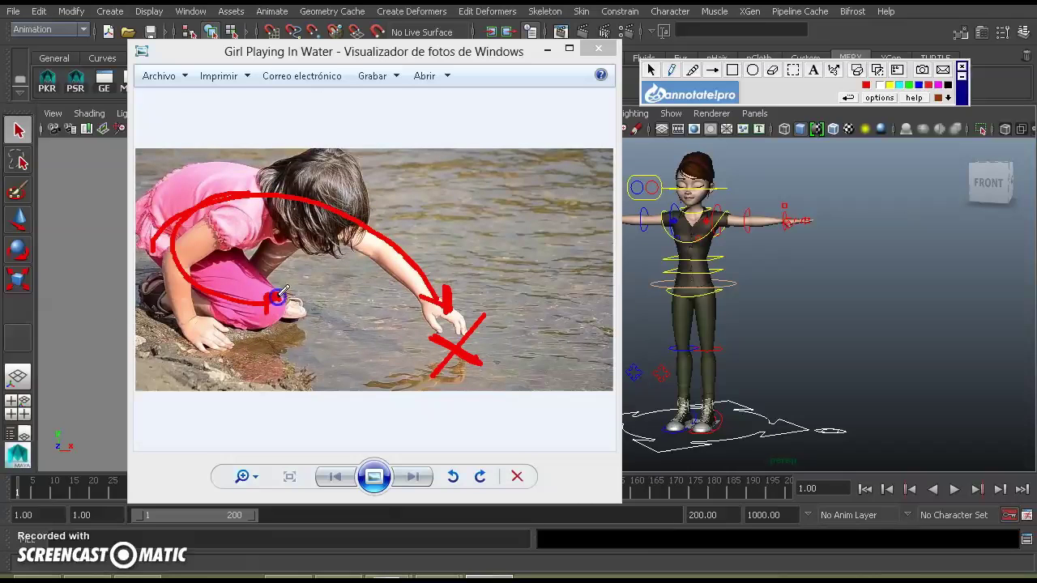
pyautogui.moveTo(215, 220); pyautogui.dragTo(178, 311)
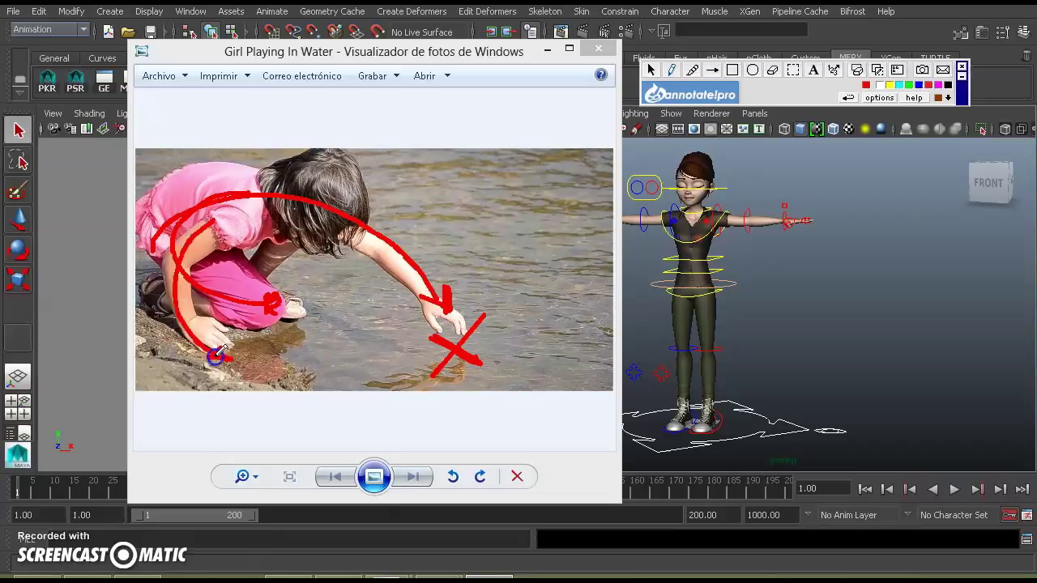
# Step: Circle the X below the hand in blue and write "Flow Lines" beside a blue arrow pointing at the girl
pyautogui.moveTo(439, 337)
pyautogui.mouseDown()
pyautogui.moveTo(448, 333)
pyautogui.moveTo(449, 371)
pyautogui.mouseUp()
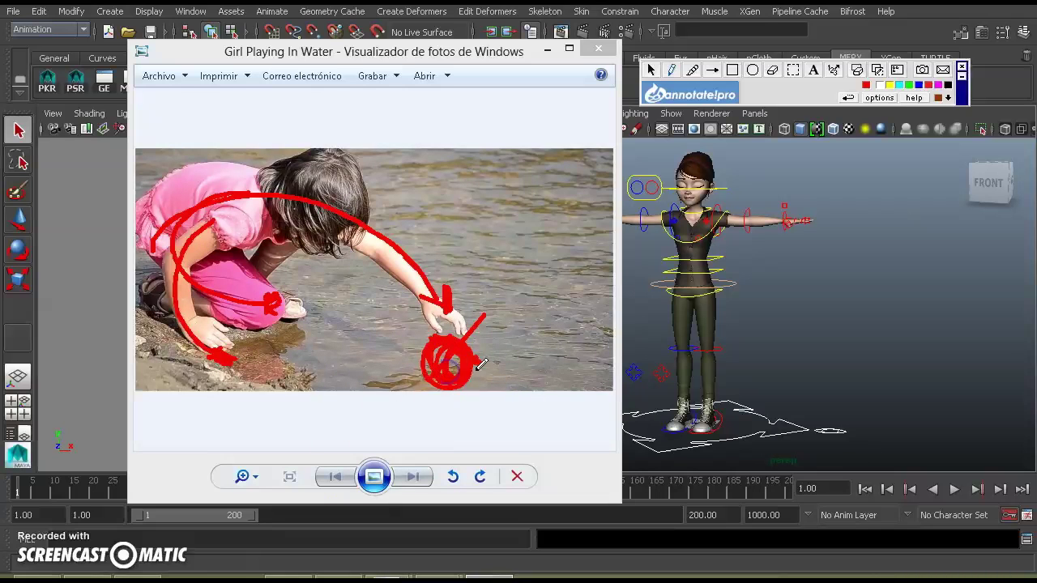
pyautogui.hotkey('ctrl', 'z')
pyautogui.click(683, 83)
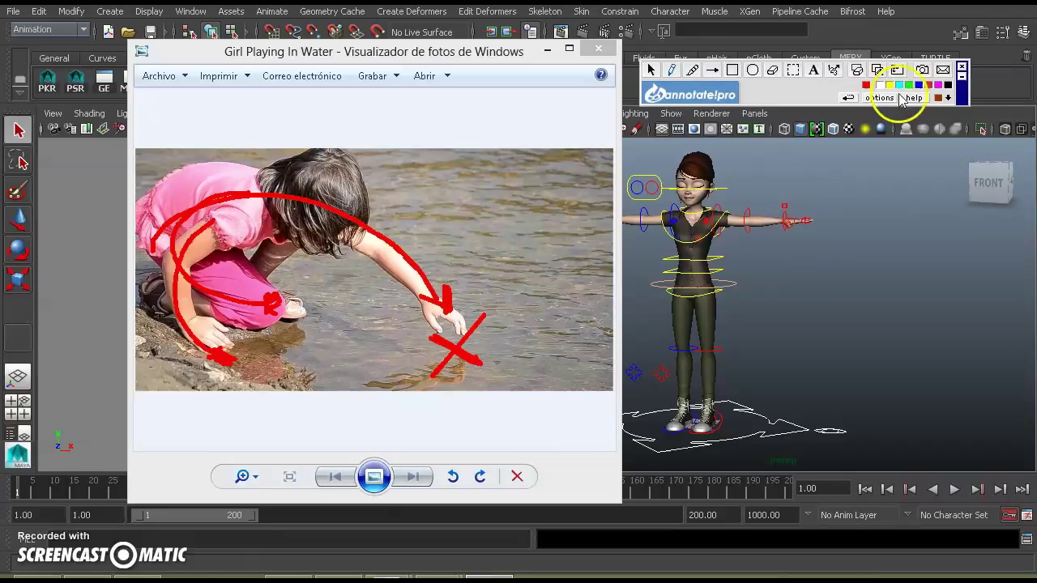
pyautogui.click(920, 84)
pyautogui.moveTo(479, 359)
pyautogui.mouseDown()
pyautogui.moveTo(454, 314)
pyautogui.moveTo(486, 334)
pyautogui.moveTo(458, 368)
pyautogui.moveTo(469, 340)
pyautogui.mouseUp()
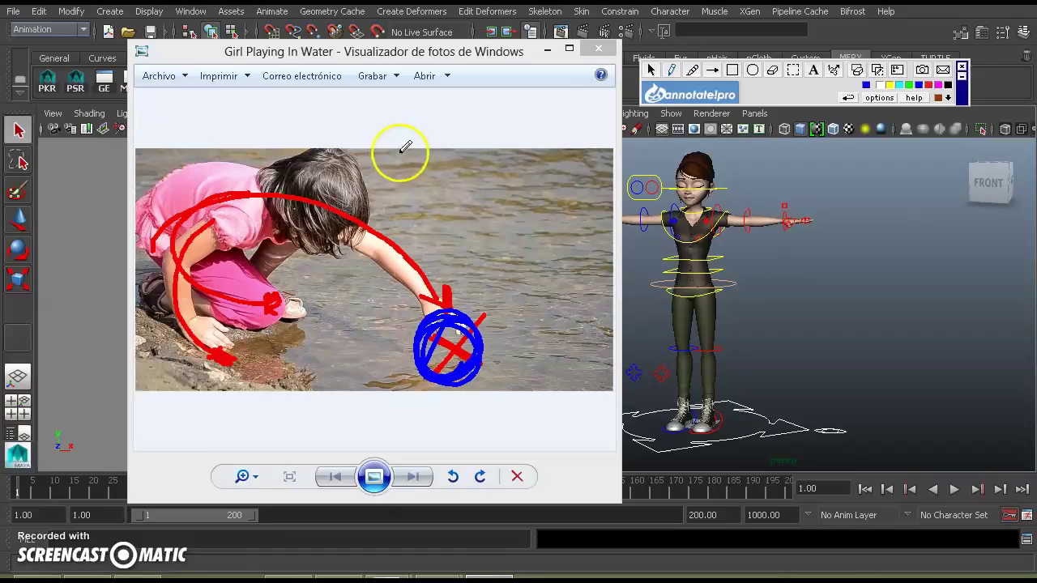
pyautogui.moveTo(466, 173); pyautogui.dragTo(400, 207)
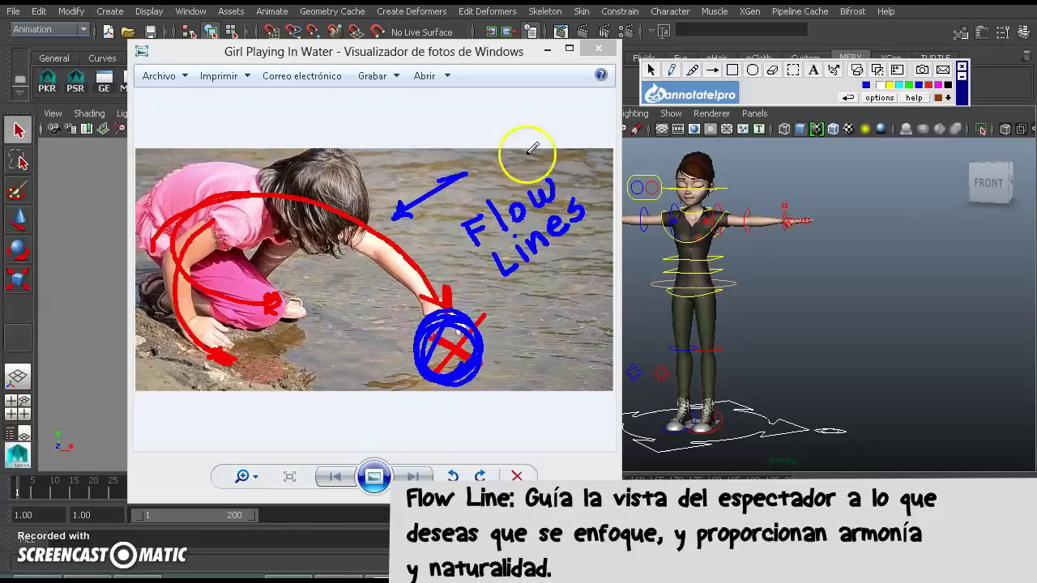
# Step: Frame the whole photo with blue lines and draw a curved blue arrow from the girl's chest down to the ground
pyautogui.moveTo(615, 146); pyautogui.dragTo(614, 387)
pyautogui.moveTo(134, 150); pyautogui.dragTo(599, 140)
pyautogui.moveTo(133, 147)
pyautogui.mouseDown()
pyautogui.moveTo(140, 407)
pyautogui.moveTo(441, 392)
pyautogui.moveTo(616, 405)
pyautogui.mouseUp()
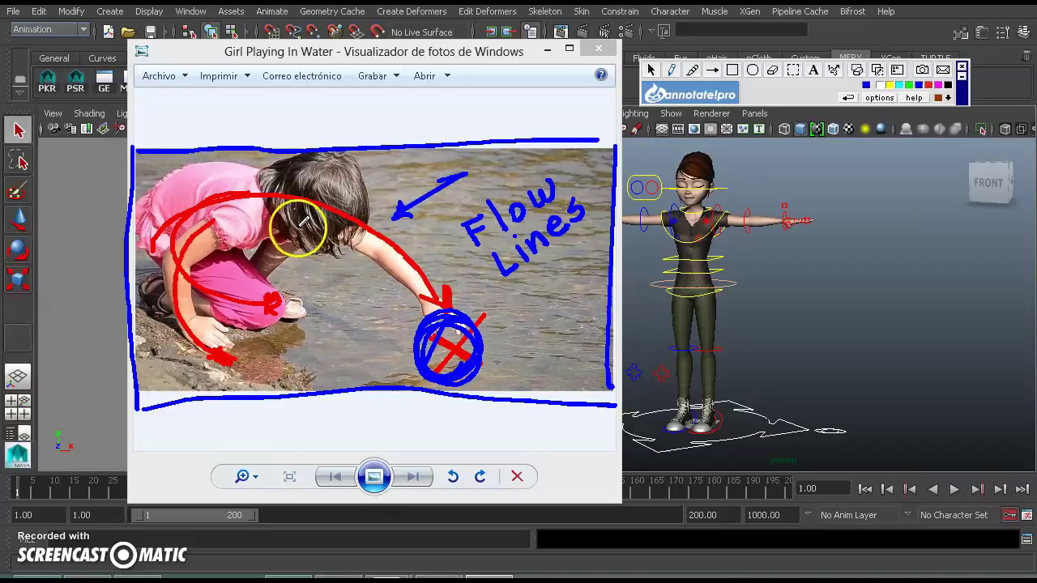
pyautogui.moveTo(287, 233); pyautogui.dragTo(289, 294)
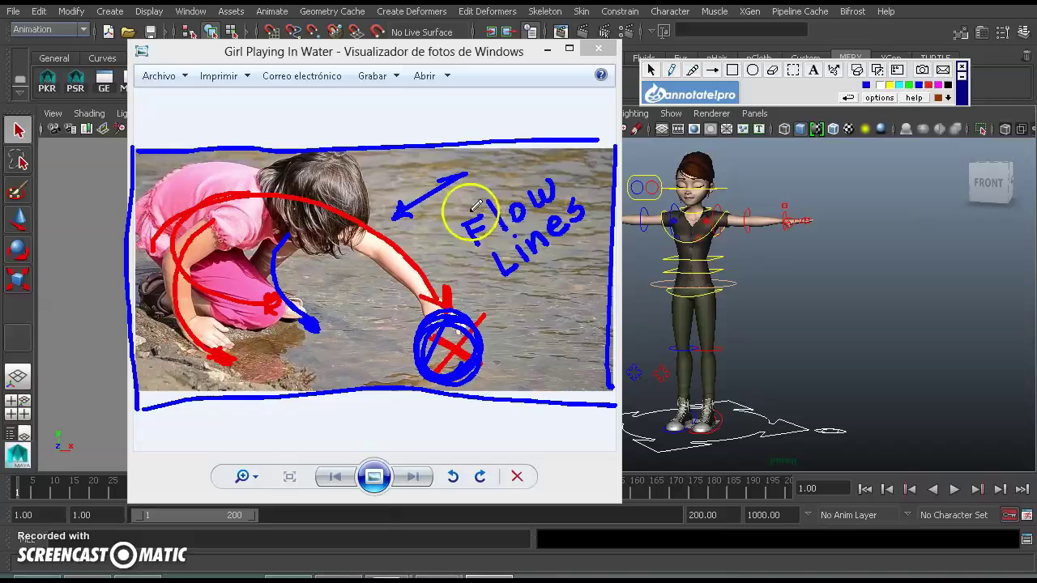
# Step: Write "Dinamismo" in red over the Maya perspective view and underline it
pyautogui.moveTo(784, 245); pyautogui.dragTo(802, 305)
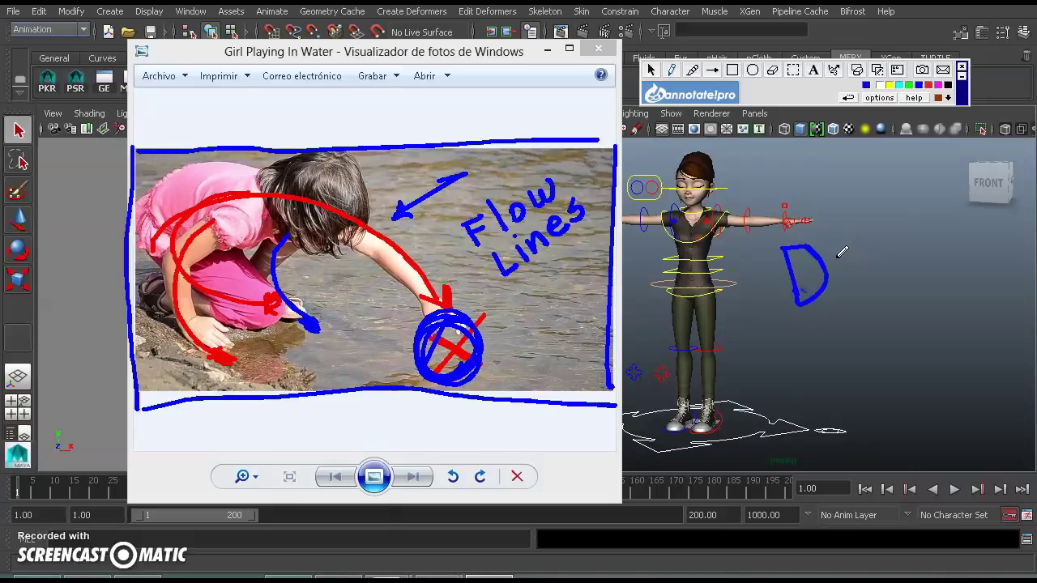
pyautogui.hotkey('ctrl', 'z')
pyautogui.hotkey('ctrl', 'z')
pyautogui.click(925, 84)
pyautogui.moveTo(777, 257); pyautogui.dragTo(784, 279)
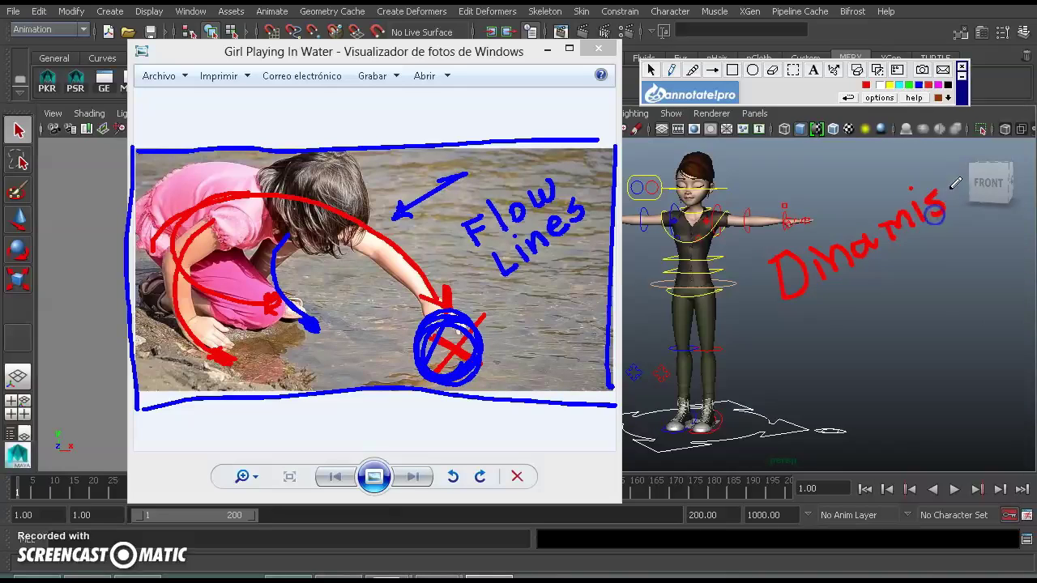
pyautogui.moveTo(1003, 170); pyautogui.dragTo(1014, 171)
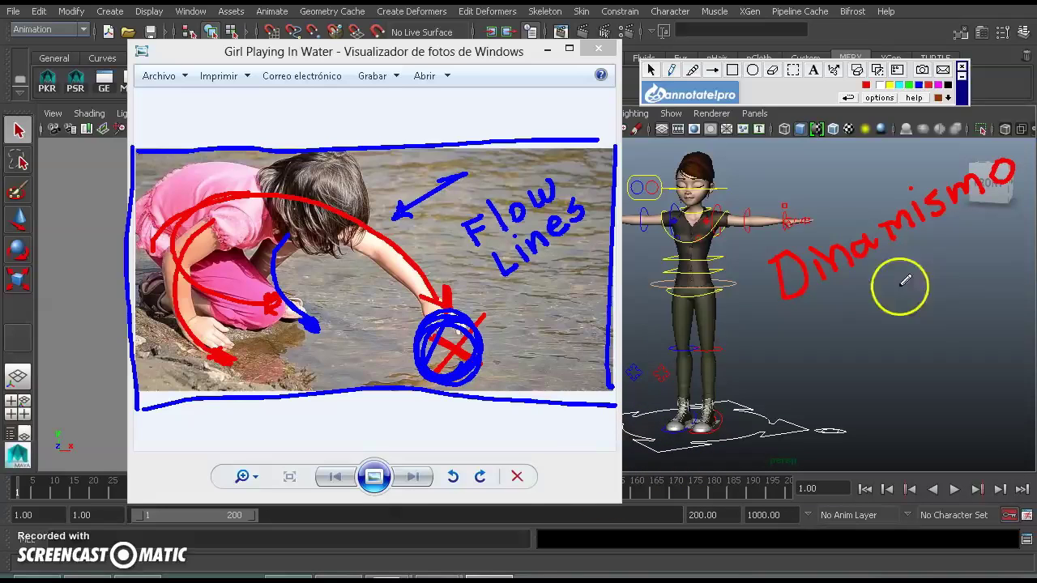
pyautogui.moveTo(766, 332); pyautogui.dragTo(998, 233)
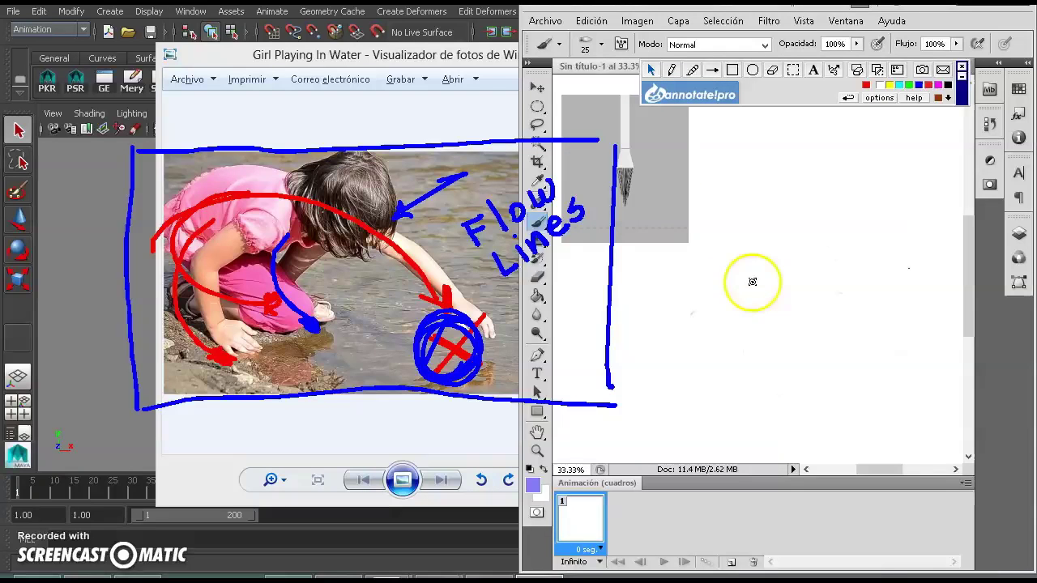
# Step: On the blank Photoshop canvas, brush a purple curved line of action with an arrowhead at the reaching end and another at the curled lower end
pyautogui.moveTo(699, 306)
pyautogui.mouseDown()
pyautogui.moveTo(885, 304)
pyautogui.moveTo(905, 320)
pyautogui.mouseUp()
pyautogui.moveTo(707, 290); pyautogui.dragTo(730, 352)
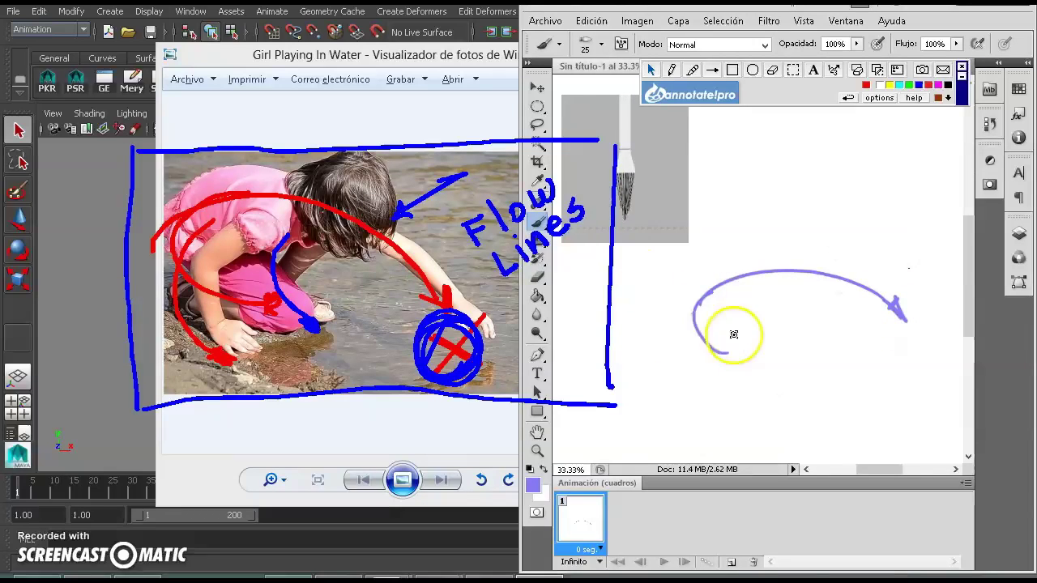
pyautogui.moveTo(696, 321); pyautogui.dragTo(744, 366)
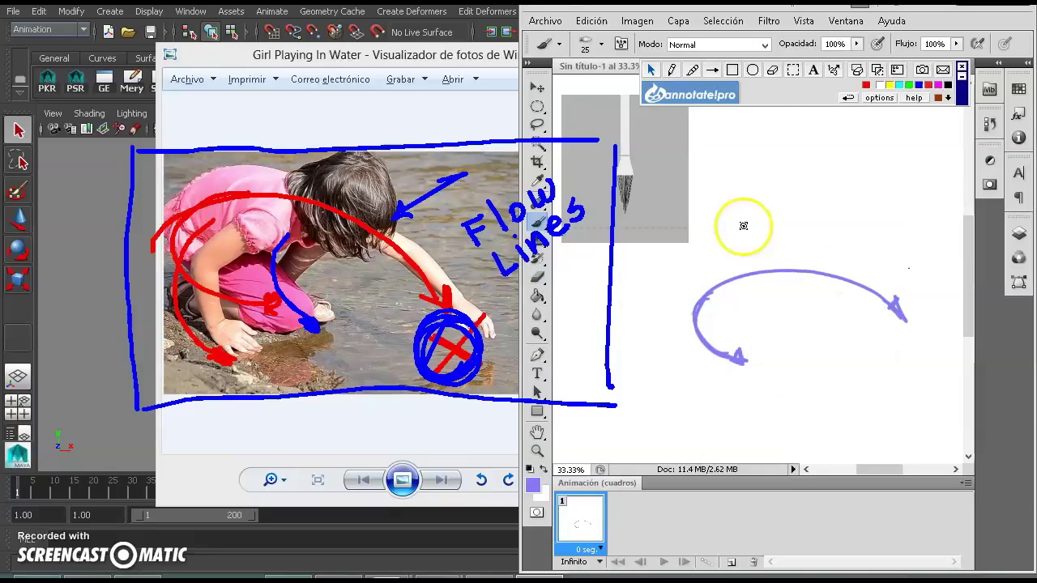
# Step: Set the foreground color to black (000000) and sketch the crouching figure's head, back and legs over the purple lines
pyautogui.click(532, 485)
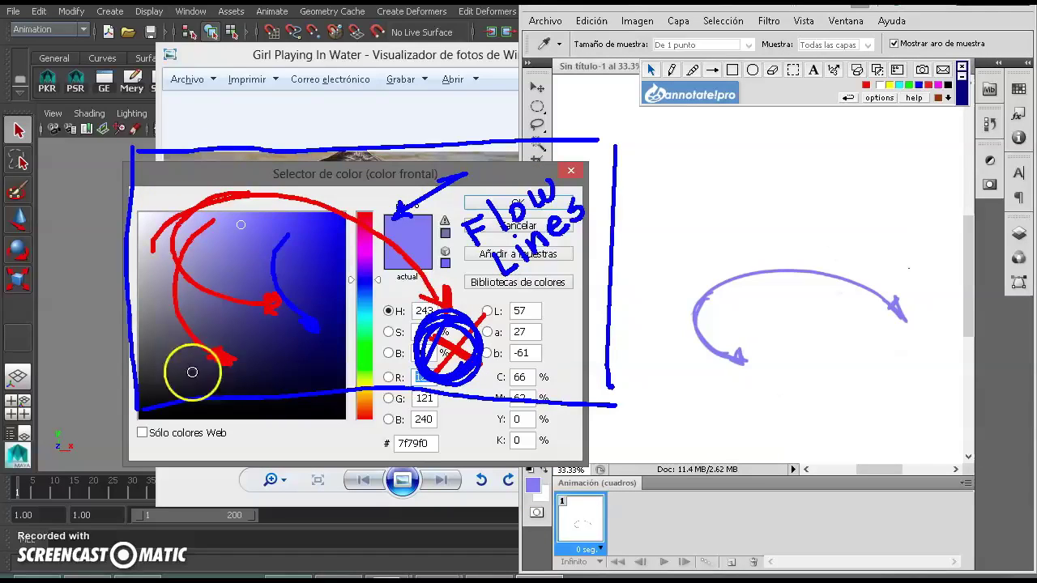
pyautogui.moveTo(129, 420); pyautogui.dragTo(127, 421)
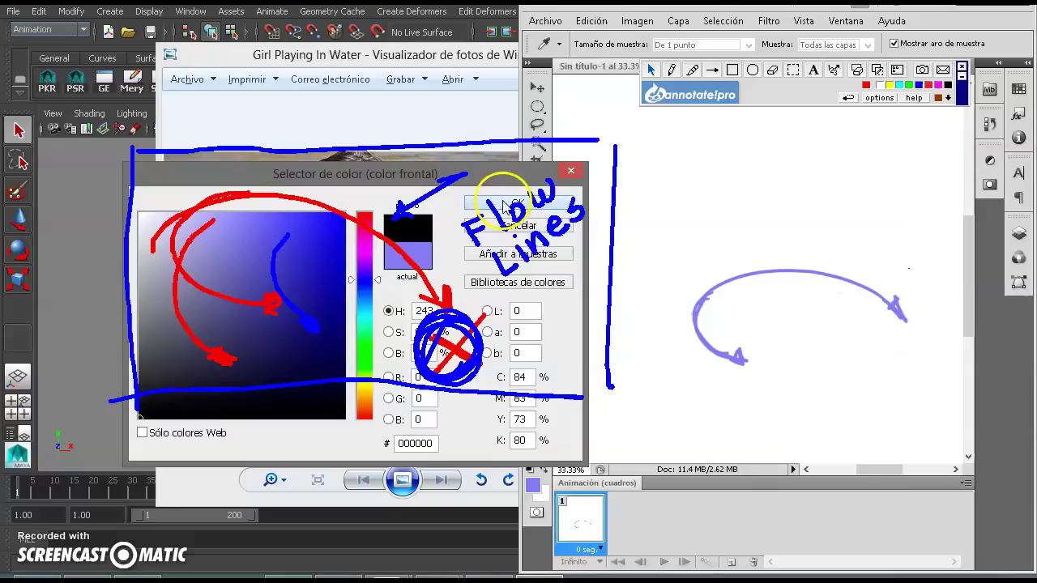
pyautogui.click(502, 205)
pyautogui.moveTo(806, 268)
pyautogui.mouseDown()
pyautogui.moveTo(815, 267)
pyautogui.moveTo(810, 294)
pyautogui.moveTo(798, 288)
pyautogui.moveTo(778, 298)
pyautogui.moveTo(790, 306)
pyautogui.moveTo(755, 316)
pyautogui.moveTo(775, 371)
pyautogui.moveTo(794, 331)
pyautogui.moveTo(787, 243)
pyautogui.moveTo(718, 283)
pyautogui.moveTo(750, 295)
pyautogui.moveTo(721, 315)
pyautogui.moveTo(767, 327)
pyautogui.moveTo(718, 273)
pyautogui.moveTo(729, 308)
pyautogui.moveTo(787, 342)
pyautogui.moveTo(775, 317)
pyautogui.moveTo(770, 352)
pyautogui.moveTo(718, 348)
pyautogui.moveTo(771, 364)
pyautogui.moveTo(752, 371)
pyautogui.moveTo(718, 342)
pyautogui.moveTo(711, 364)
pyautogui.moveTo(730, 352)
pyautogui.moveTo(777, 372)
pyautogui.mouseUp()
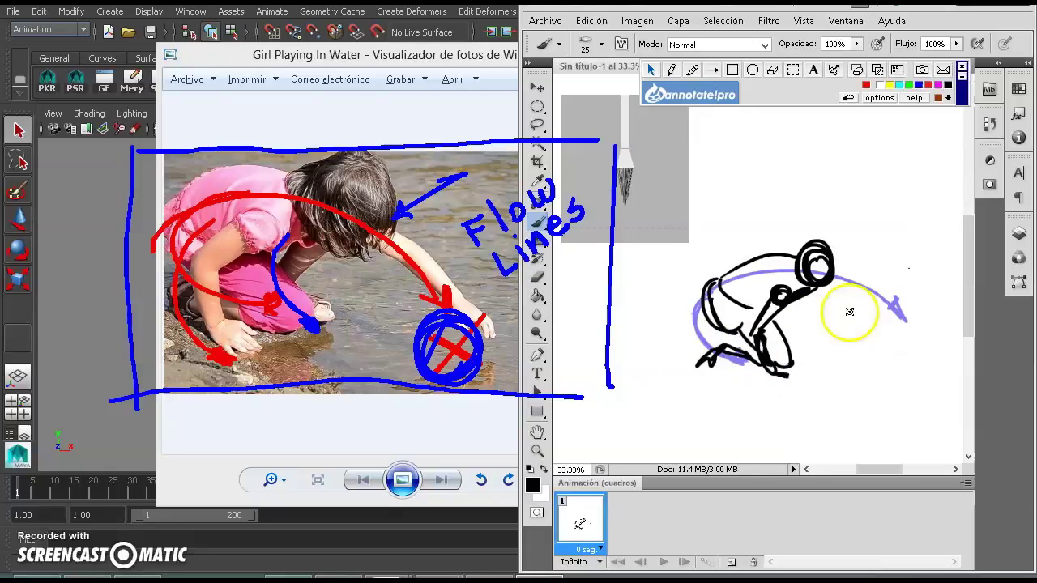
# Step: Sketch the figure's outstretched arm and hand along the purple arrow, and place a black dot below the hand
pyautogui.moveTo(834, 264)
pyautogui.mouseDown()
pyautogui.moveTo(885, 290)
pyautogui.moveTo(906, 318)
pyautogui.mouseUp()
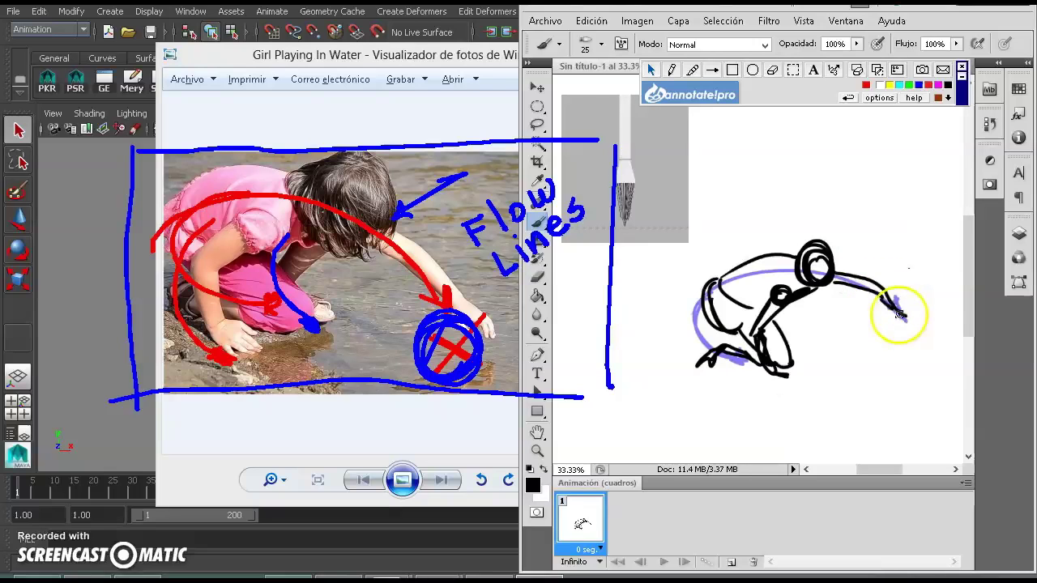
pyautogui.hotkey('ctrl', 'z')
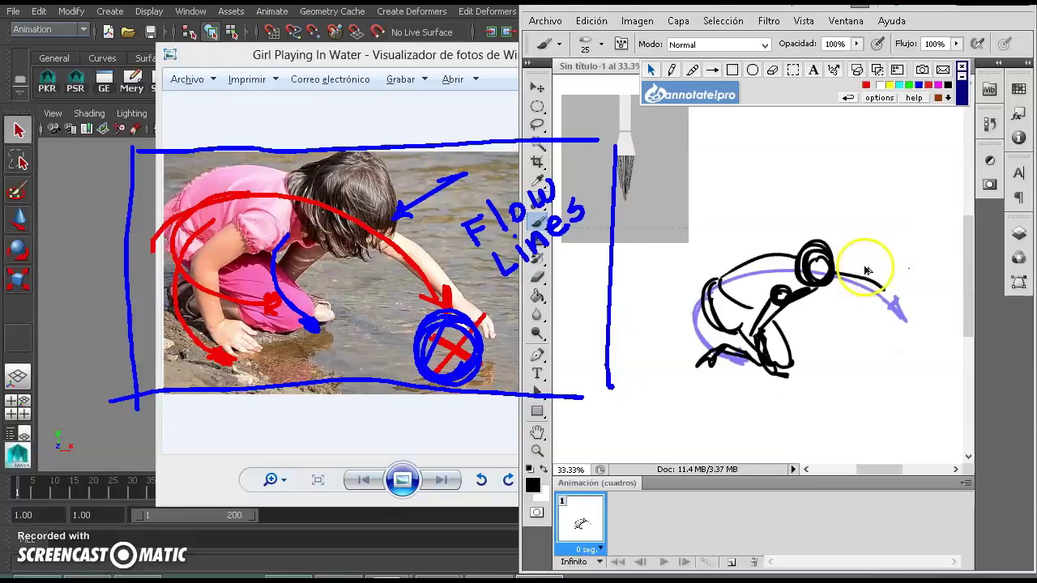
pyautogui.moveTo(840, 283); pyautogui.dragTo(892, 322)
pyautogui.hotkey('ctrl', 'z')
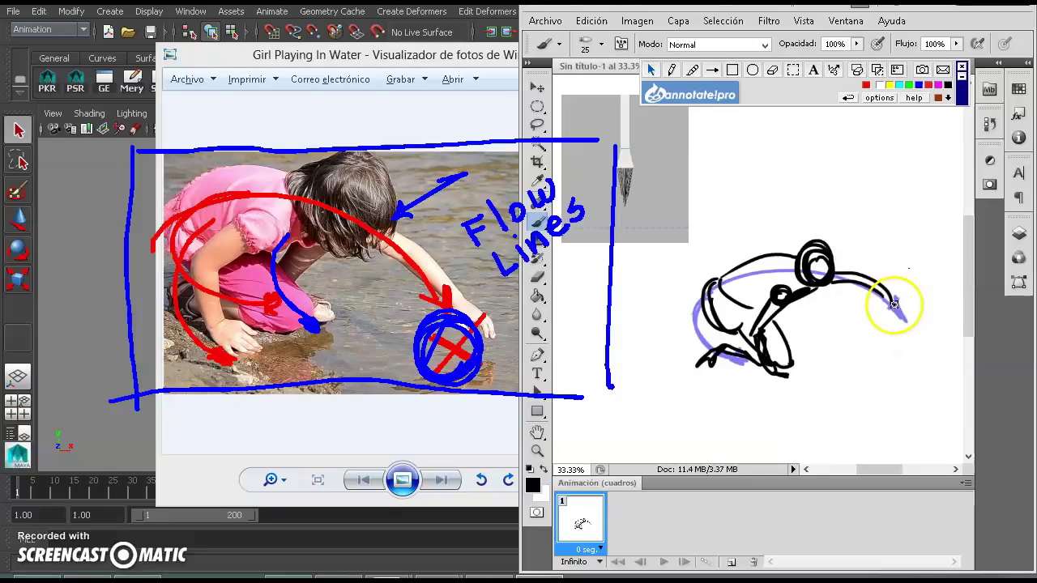
pyautogui.moveTo(891, 301); pyautogui.dragTo(905, 309)
pyautogui.click(905, 367)
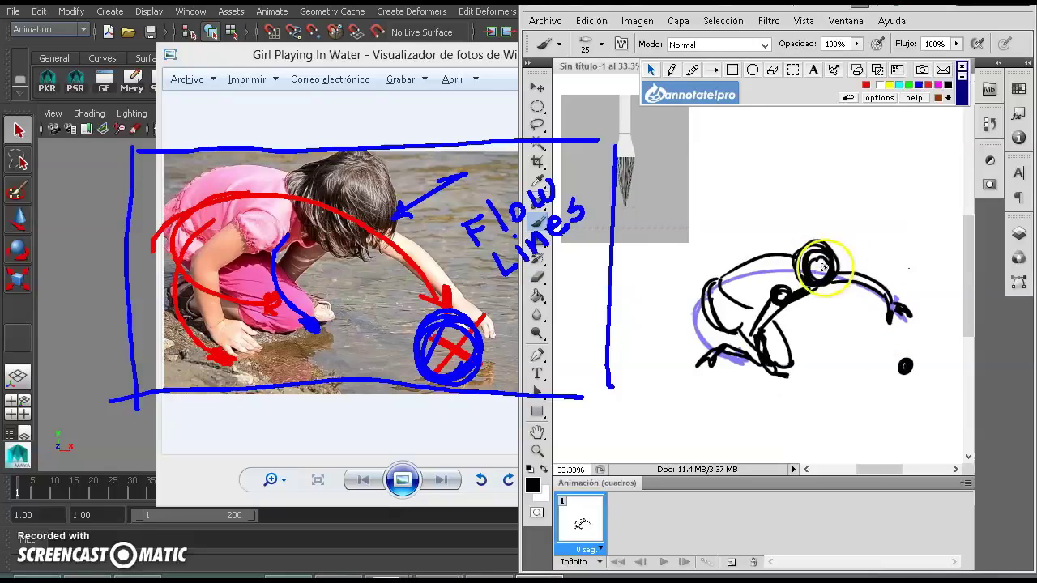
# Step: Erase the figure's head and redraw it in black as a clean circle with facial guide lines
pyautogui.press('e')
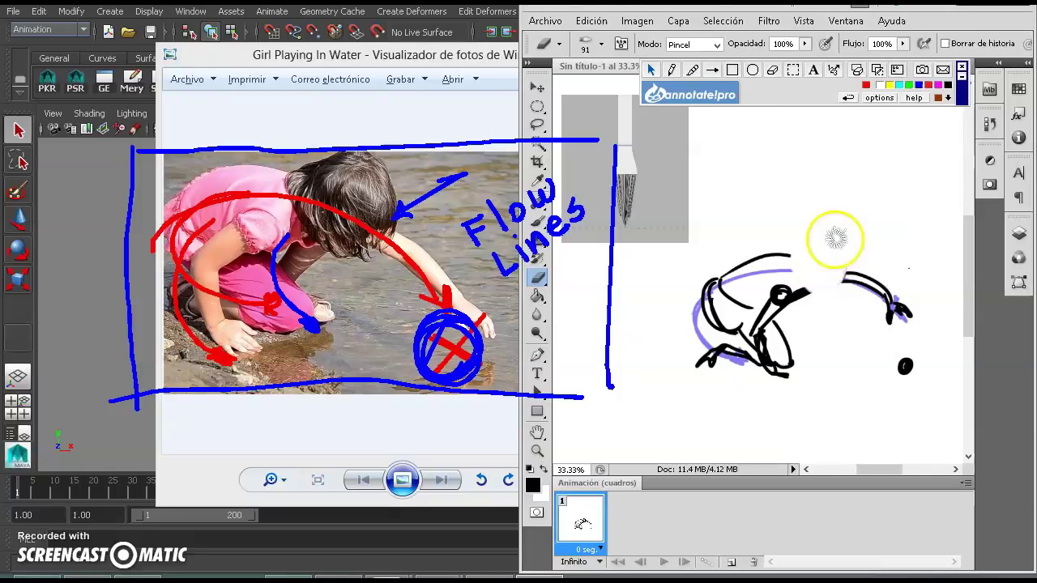
pyautogui.press('b')
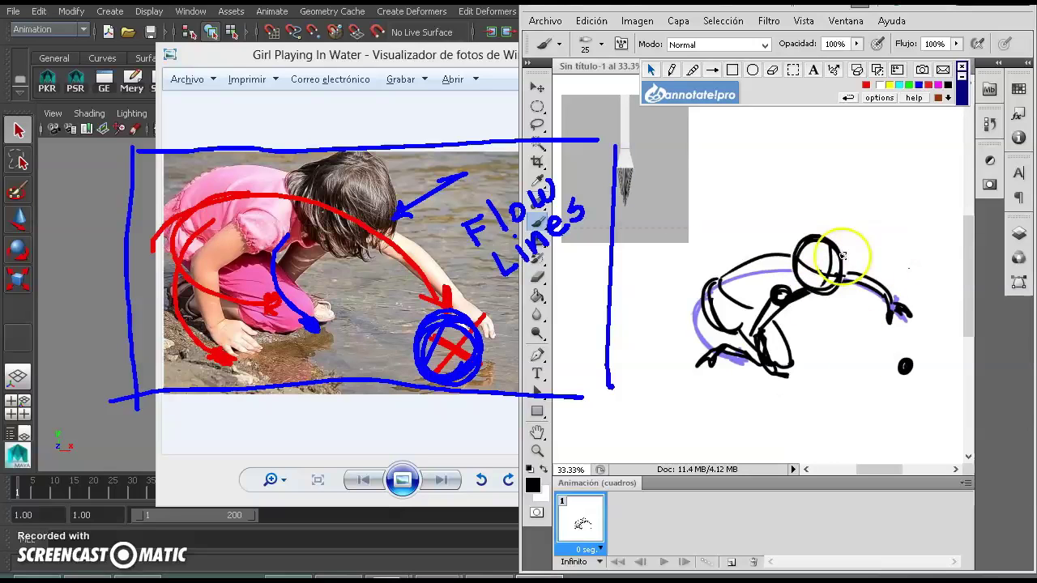
# Step: Draw a black rectangular frame around the sketched figure and a curved arrow from its upper-left corner toward the reference photo
pyautogui.moveTo(698, 205)
pyautogui.mouseDown()
pyautogui.moveTo(902, 195)
pyautogui.moveTo(944, 351)
pyautogui.mouseUp()
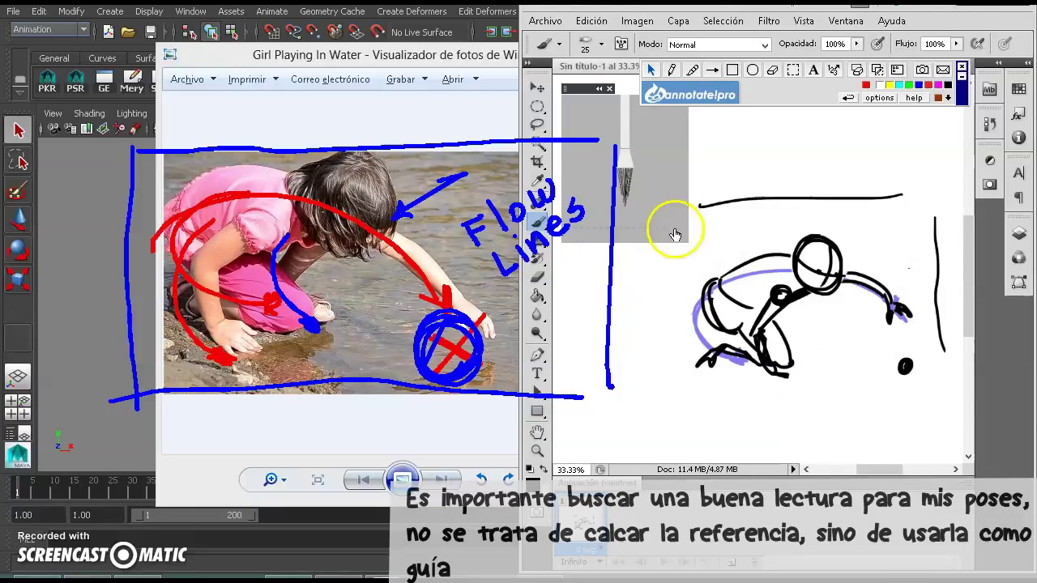
pyautogui.click(609, 89)
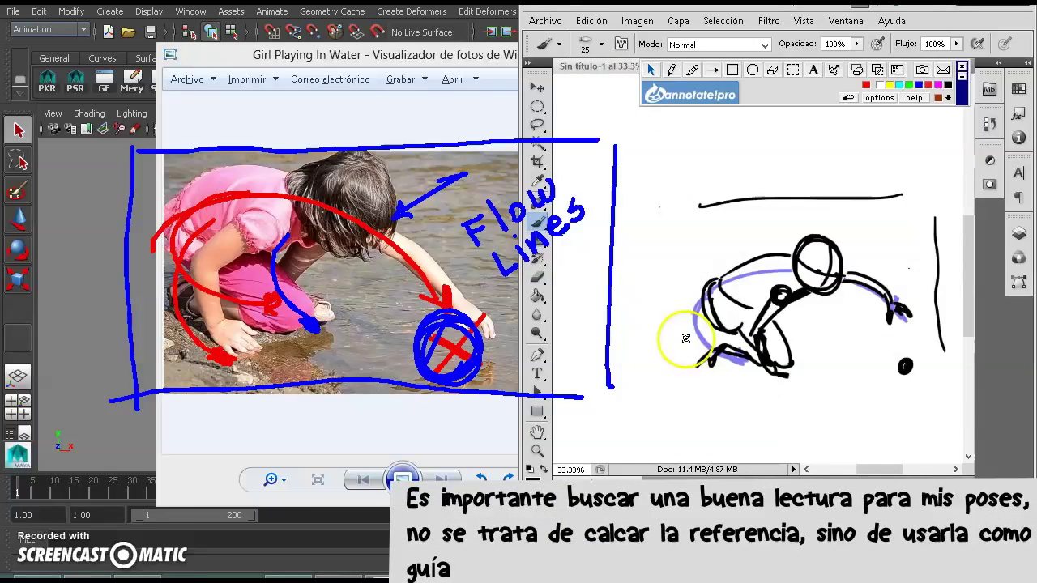
pyautogui.moveTo(669, 216)
pyautogui.mouseDown()
pyautogui.moveTo(667, 382)
pyautogui.moveTo(748, 402)
pyautogui.moveTo(962, 402)
pyautogui.mouseUp()
pyautogui.moveTo(671, 197); pyautogui.dragTo(702, 215)
pyautogui.moveTo(606, 182); pyautogui.dragTo(603, 182)
pyautogui.moveTo(600, 173)
pyautogui.mouseDown()
pyautogui.moveTo(593, 184)
pyautogui.moveTo(607, 192)
pyautogui.mouseUp()
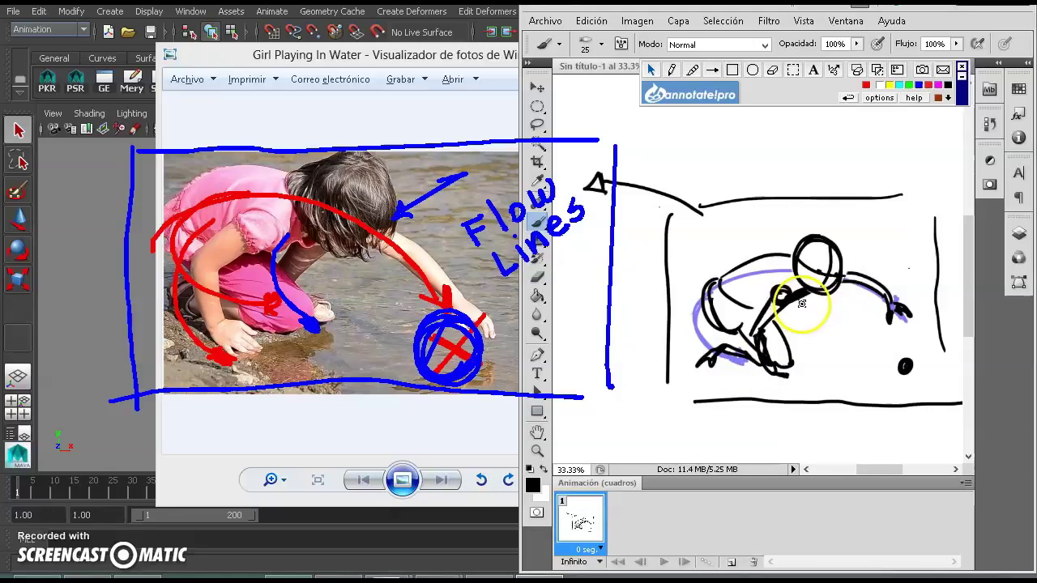
# Step: Sketch the figure's supporting arm and hand down to the ground, and add small arrows pointing at the head and hips
pyautogui.moveTo(809, 298)
pyautogui.mouseDown()
pyautogui.moveTo(795, 341)
pyautogui.moveTo(817, 356)
pyautogui.moveTo(790, 349)
pyautogui.mouseUp()
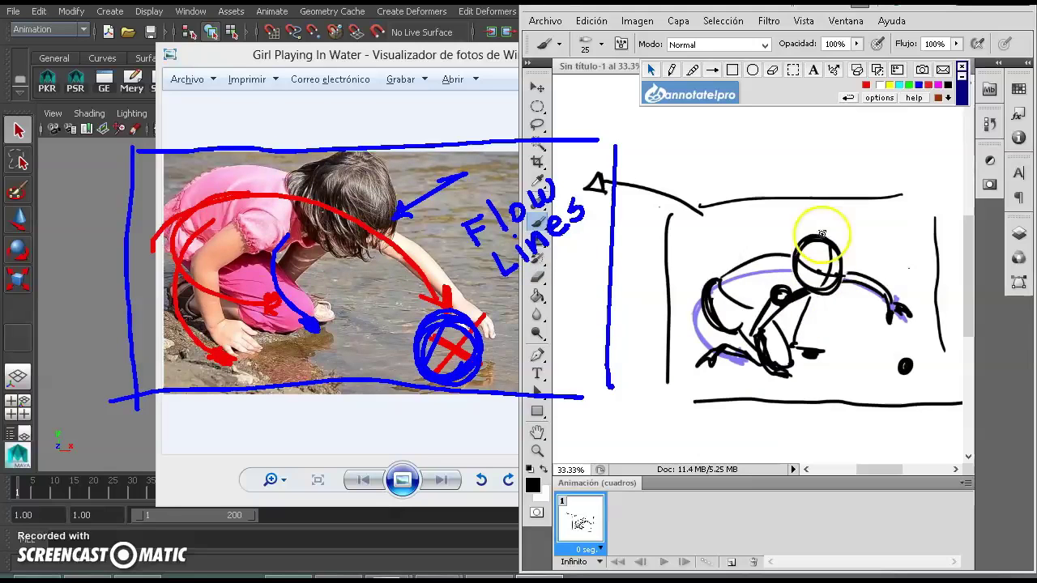
pyautogui.moveTo(837, 220)
pyautogui.mouseDown()
pyautogui.moveTo(856, 217)
pyautogui.moveTo(828, 227)
pyautogui.mouseUp()
pyautogui.moveTo(679, 259)
pyautogui.mouseDown()
pyautogui.moveTo(688, 277)
pyautogui.moveTo(694, 271)
pyautogui.mouseUp()
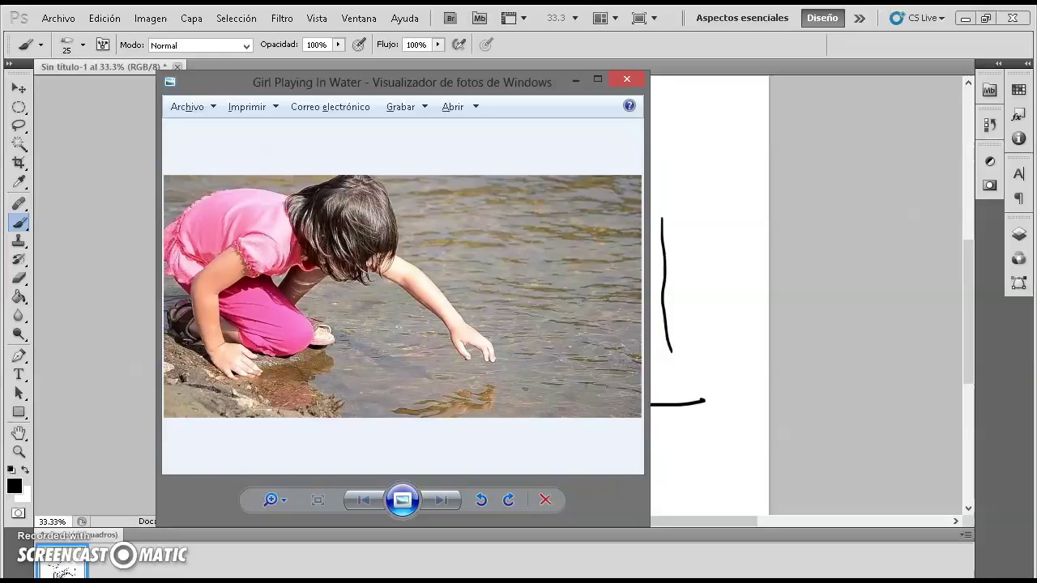
# Step: Clear the annotations from the reference photo and mark the girl's hip, supporting arm and two vertical balance lines in red
pyautogui.moveTo(452, 582)
pyautogui.click(363, 523)
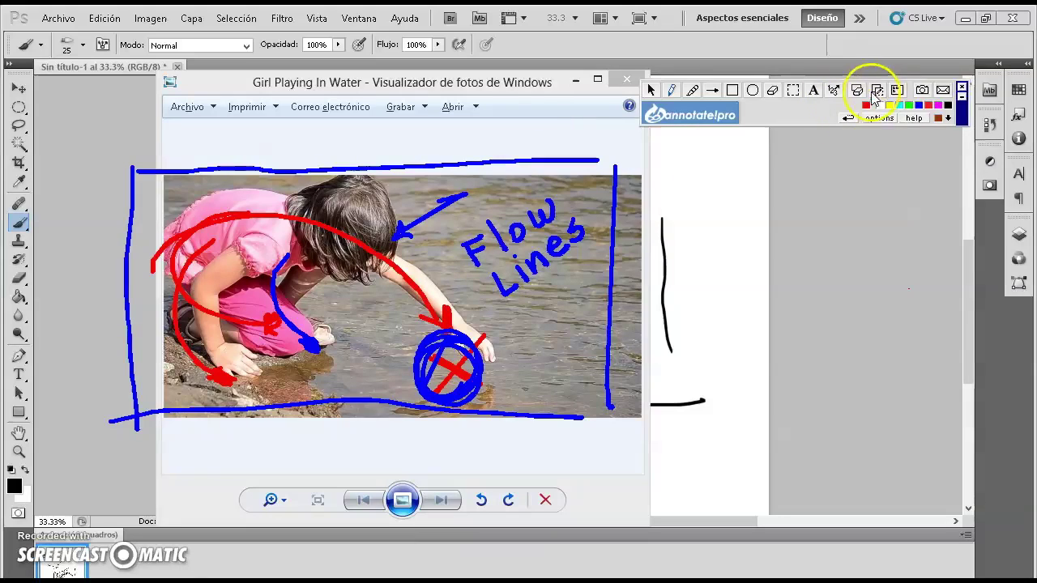
pyautogui.click(878, 91)
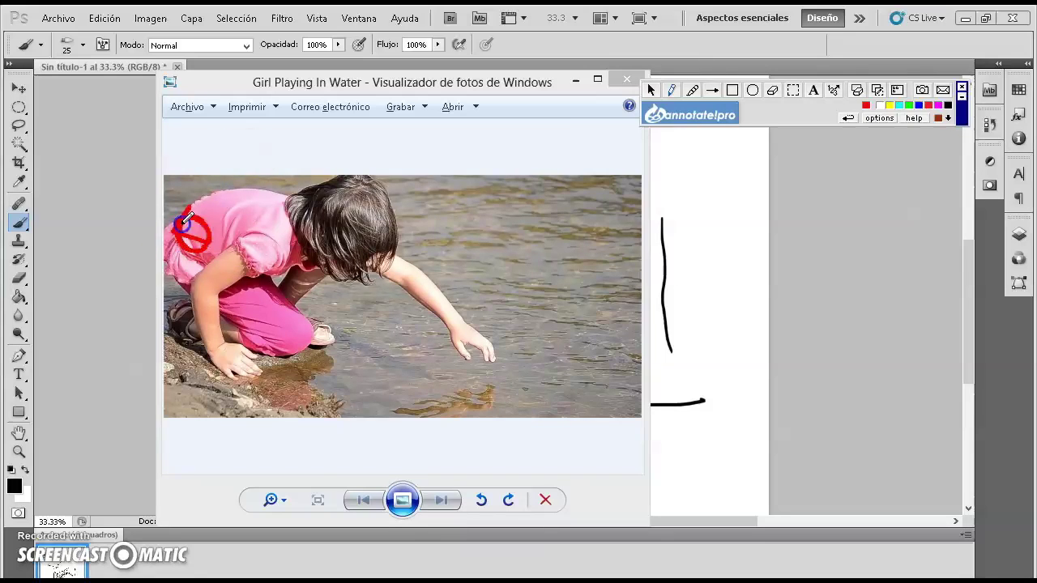
pyautogui.moveTo(208, 273); pyautogui.dragTo(212, 306)
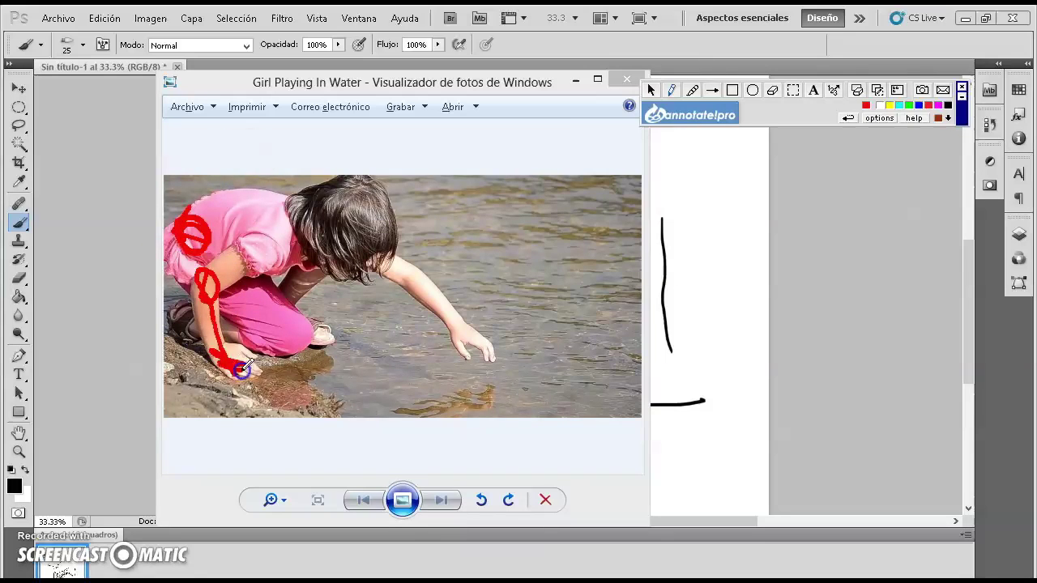
pyautogui.moveTo(296, 163); pyautogui.dragTo(306, 354)
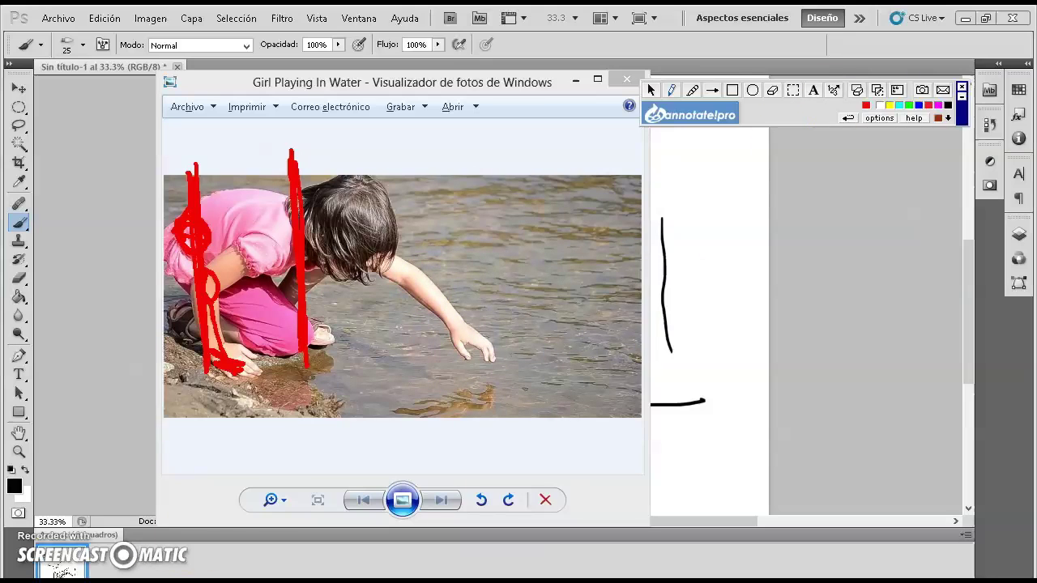
# Step: Switch to the football image results in the browser and open the photo of the red-shirted player beside the green-striped one
pyautogui.click(652, 89)
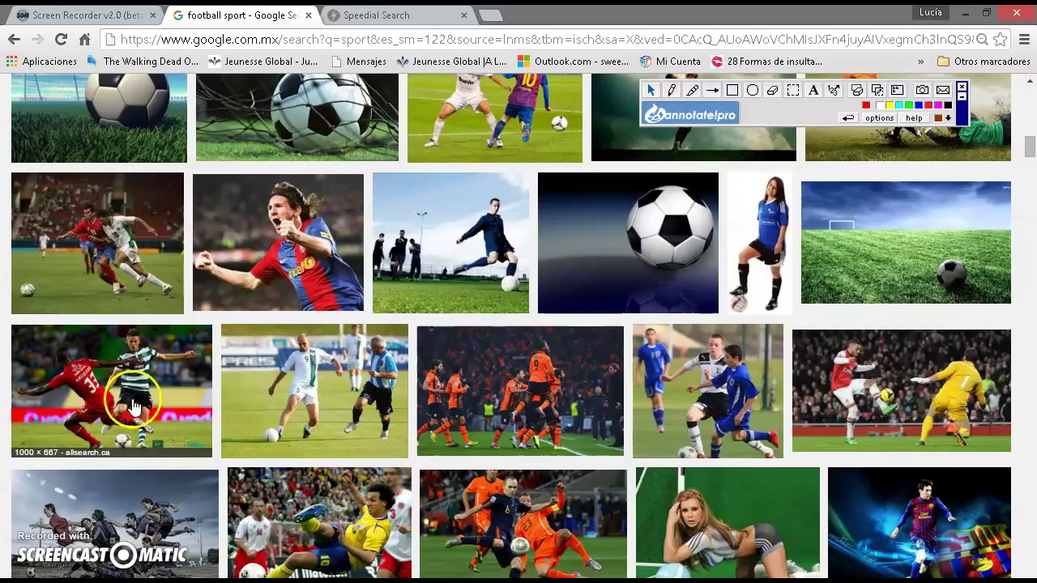
pyautogui.click(128, 394)
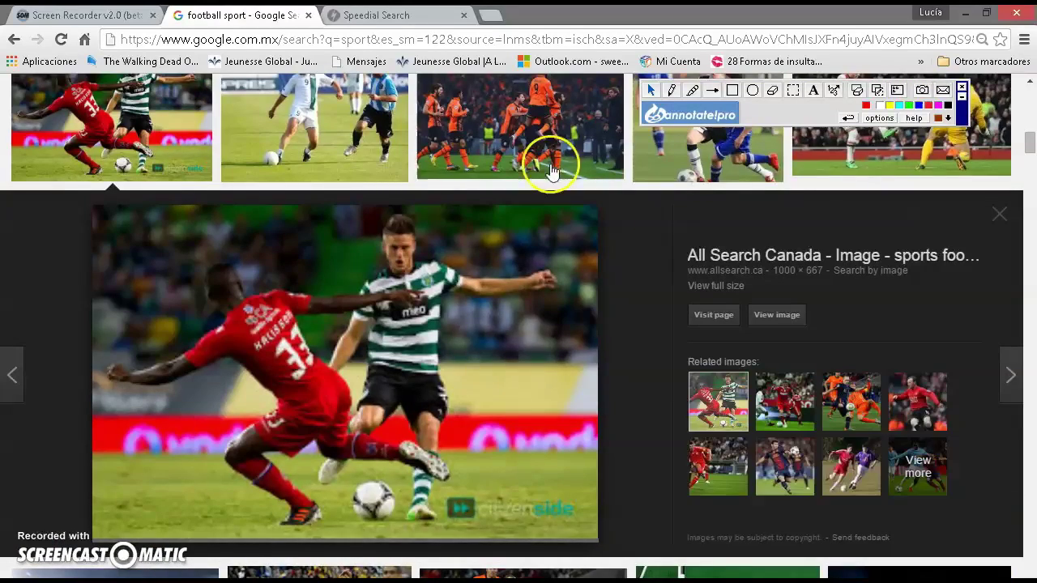
# Step: Annotate the red-shirted player in red with a vertical support line, leg lines and a torso line, and circle the supporting leg
pyautogui.click(672, 90)
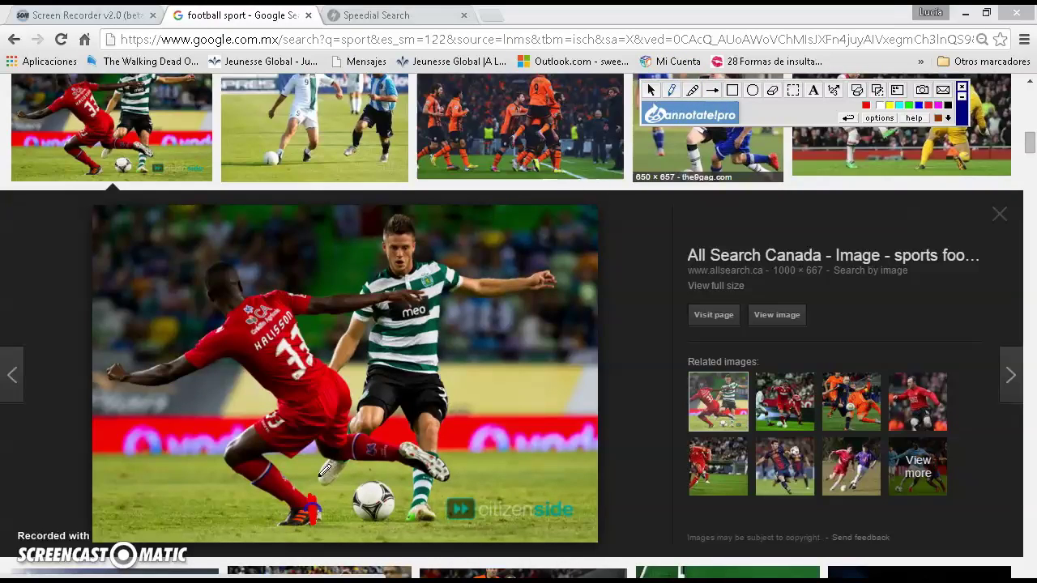
pyautogui.moveTo(329, 371)
pyautogui.mouseDown()
pyautogui.moveTo(324, 440)
pyautogui.moveTo(335, 419)
pyautogui.mouseUp()
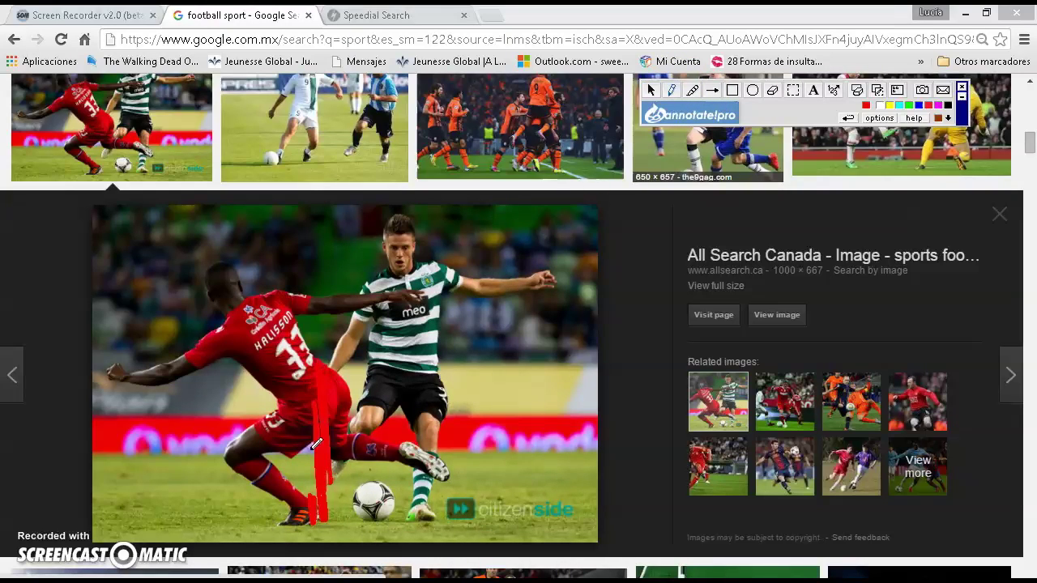
pyautogui.hotkey('ctrl', 'z')
pyautogui.moveTo(307, 385); pyautogui.dragTo(318, 535)
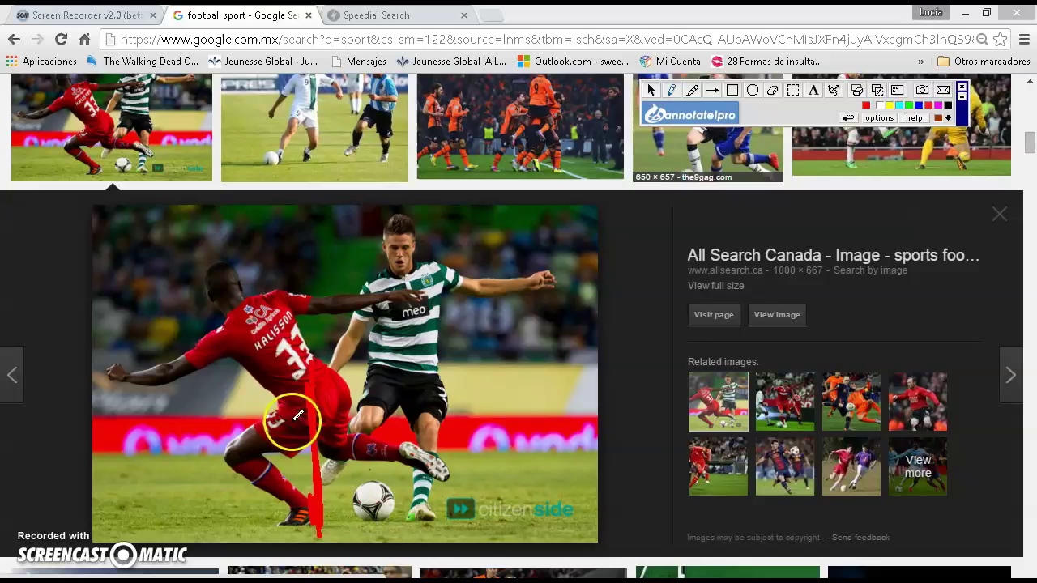
pyautogui.moveTo(289, 412); pyautogui.dragTo(195, 458)
pyautogui.moveTo(340, 410); pyautogui.dragTo(437, 457)
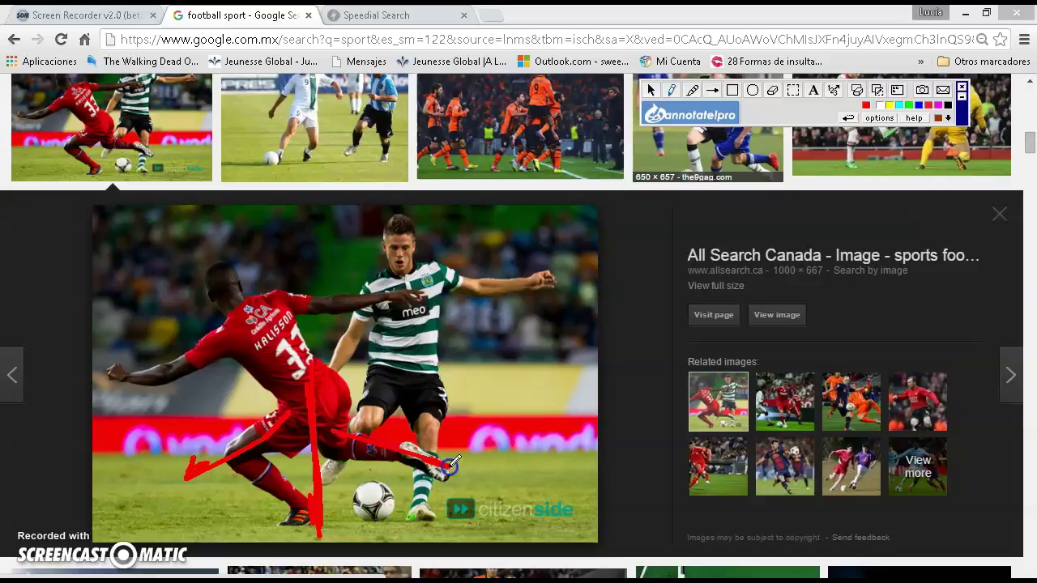
pyautogui.moveTo(200, 310); pyautogui.dragTo(312, 395)
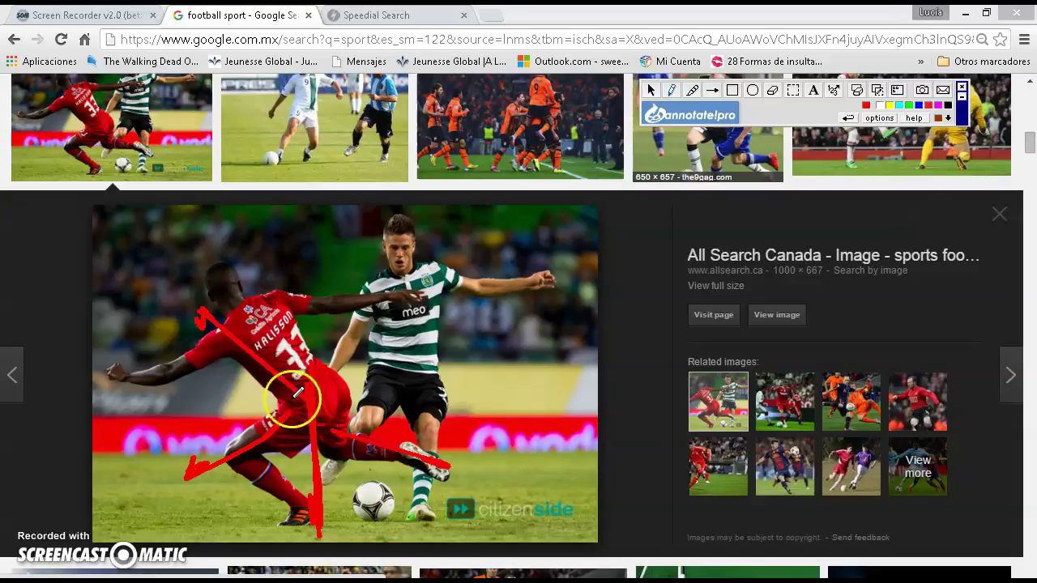
pyautogui.moveTo(328, 452)
pyautogui.mouseDown()
pyautogui.moveTo(348, 463)
pyautogui.moveTo(273, 425)
pyautogui.moveTo(364, 498)
pyautogui.moveTo(329, 403)
pyautogui.mouseUp()
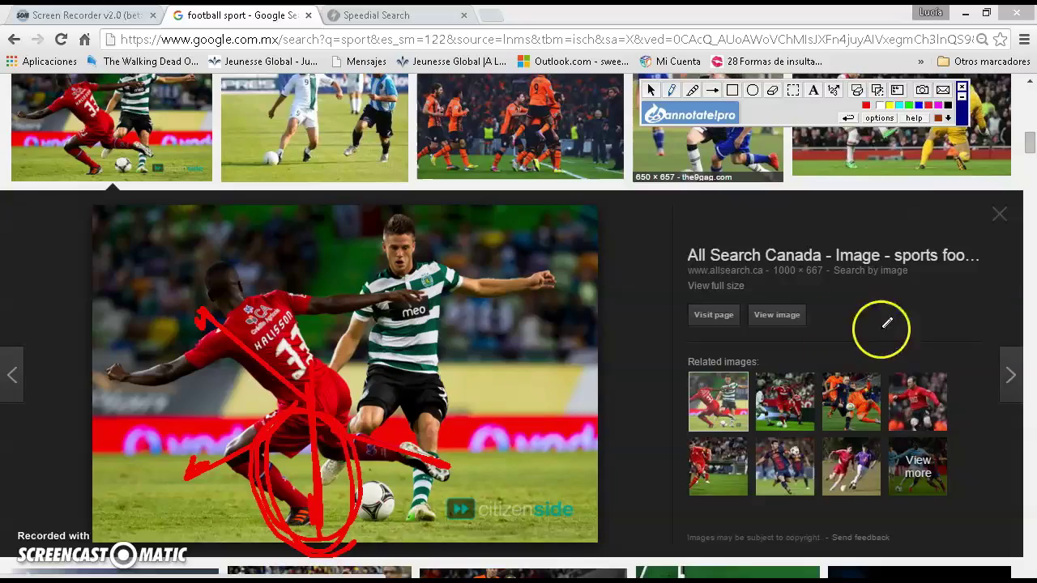
# Step: Clear the red annotations drawn over the football photo
pyautogui.moveTo(1029, 142)
pyautogui.mouseDown()
pyautogui.moveTo(1030, 197)
pyautogui.moveTo(1028, 146)
pyautogui.moveTo(1031, 161)
pyautogui.mouseUp()
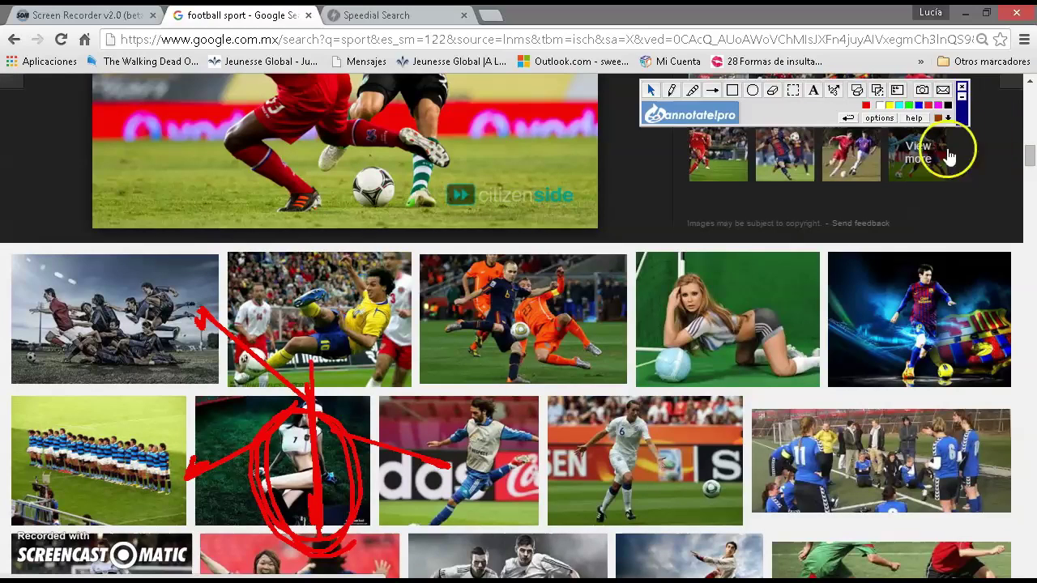
pyautogui.moveTo(1033, 157); pyautogui.dragTo(1031, 145)
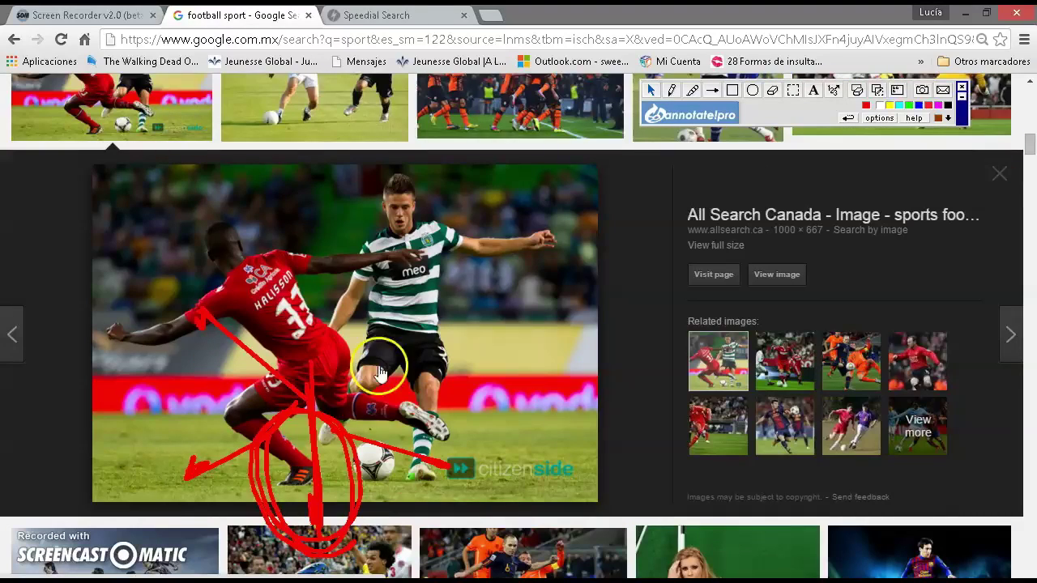
pyautogui.click(877, 89)
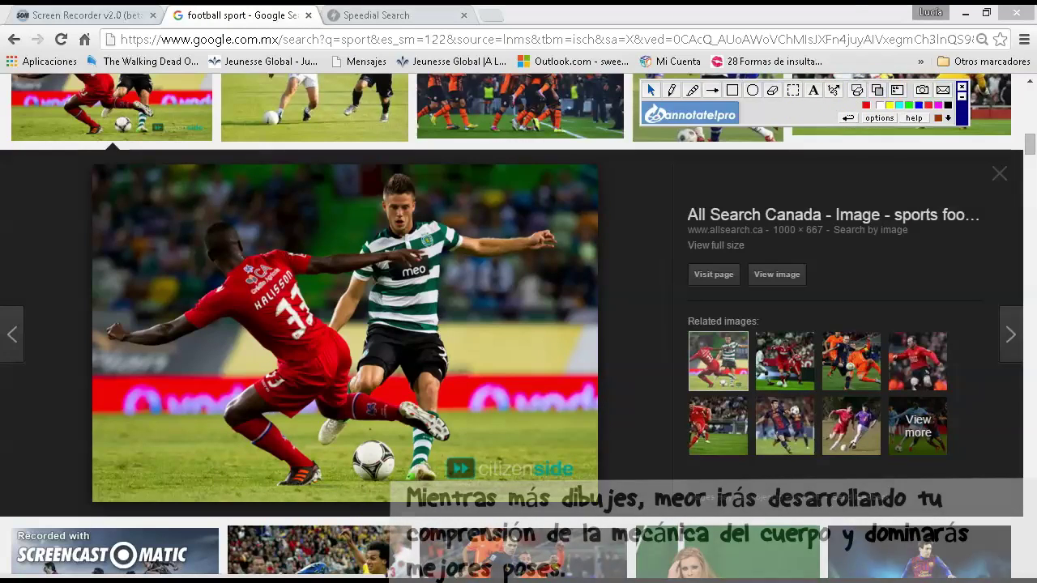
# Step: Switch to Photoshop, place its reduced window beside the reference photo, and minimize both windows to return to Maya
pyautogui.hotkey('alt', 'Tab')
pyautogui.click(985, 18)
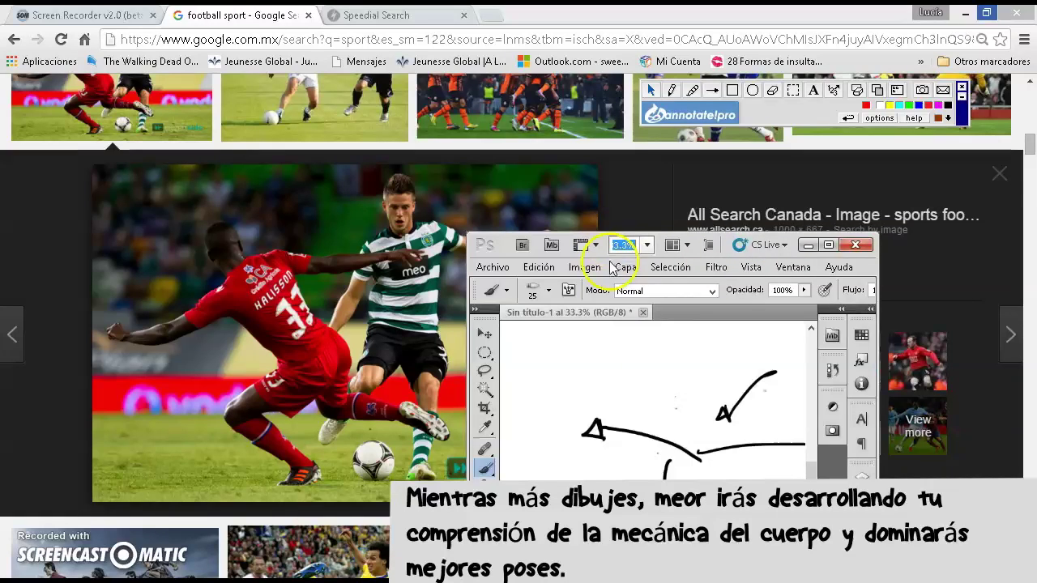
pyautogui.moveTo(866, 259)
pyautogui.mouseDown()
pyautogui.moveTo(897, 243)
pyautogui.moveTo(980, 52)
pyautogui.mouseUp()
pyautogui.click(677, 90)
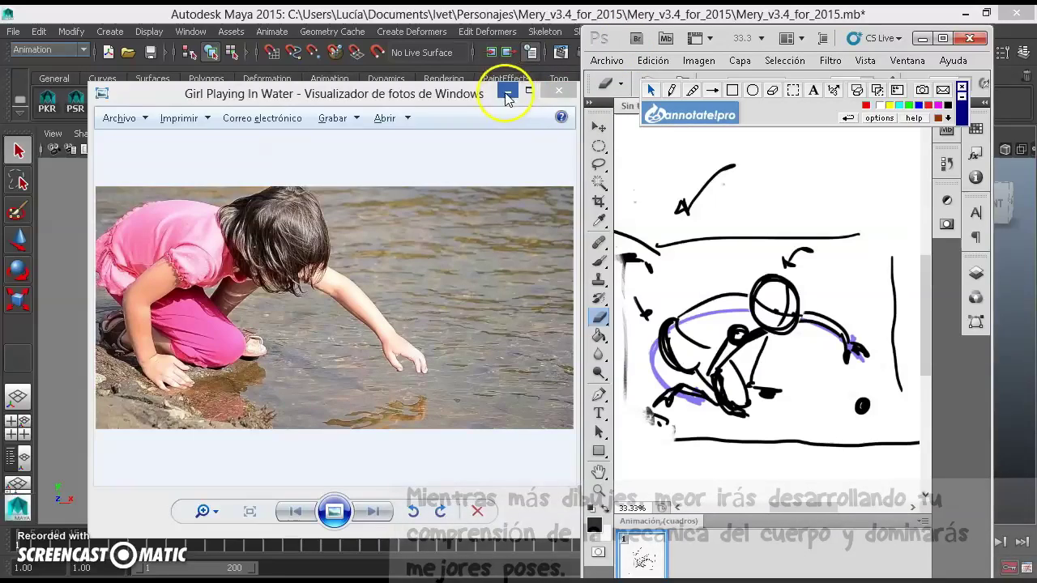
pyautogui.click(507, 98)
pyautogui.click(922, 40)
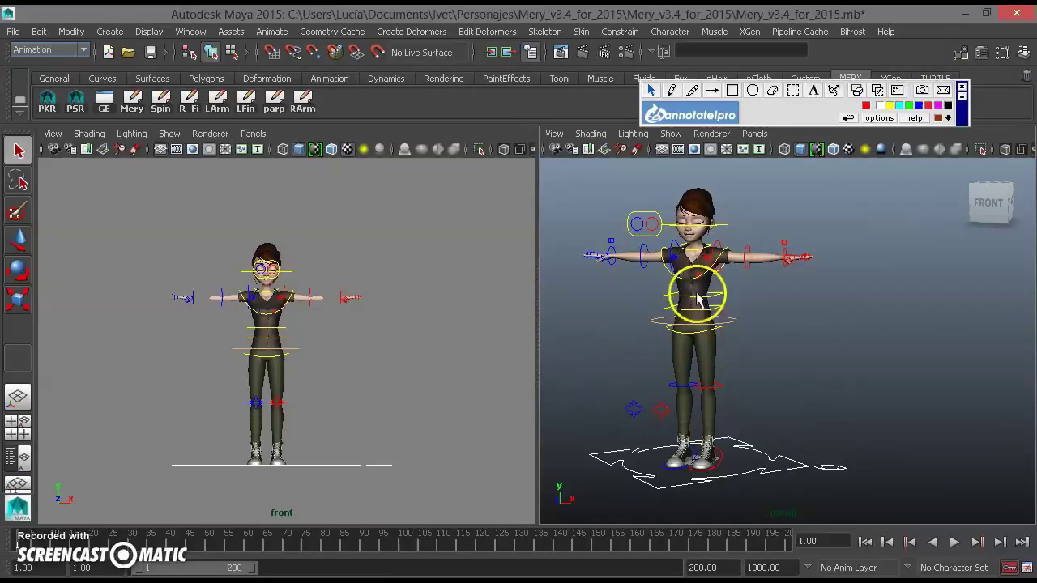
# Step: Set the left viewport to the front orthographic view
pyautogui.keyDown('alt'); pyautogui.moveTo(776, 339); pyautogui.dragTo(840, 345); pyautogui.keyUp('alt')
pyautogui.keyDown('alt'); pyautogui.moveTo(739, 325); pyautogui.dragTo(756, 345); pyautogui.keyUp('alt')
pyautogui.click(253, 133)
pyautogui.moveTo(304, 149)
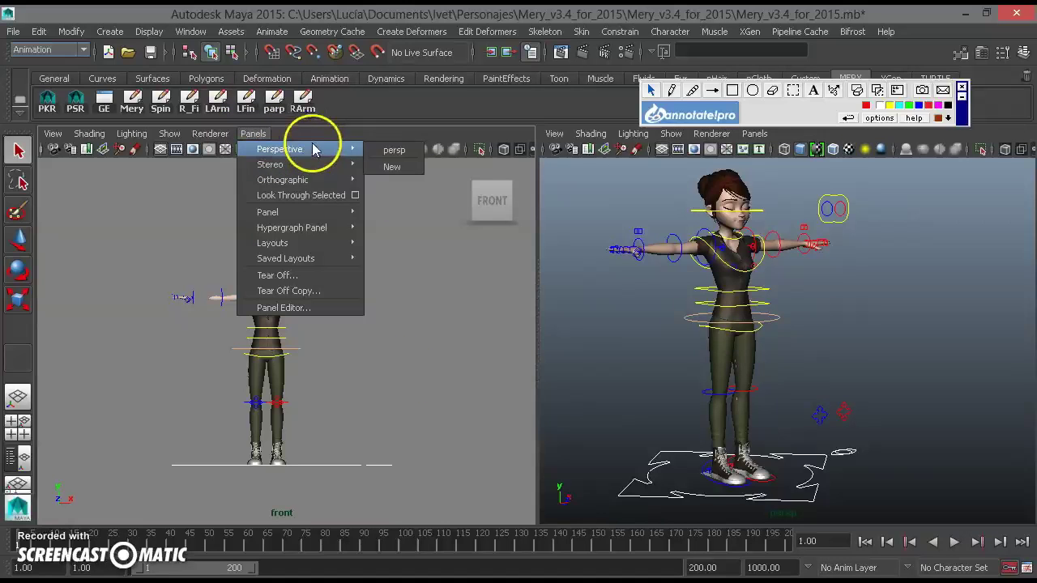
pyautogui.moveTo(318, 178)
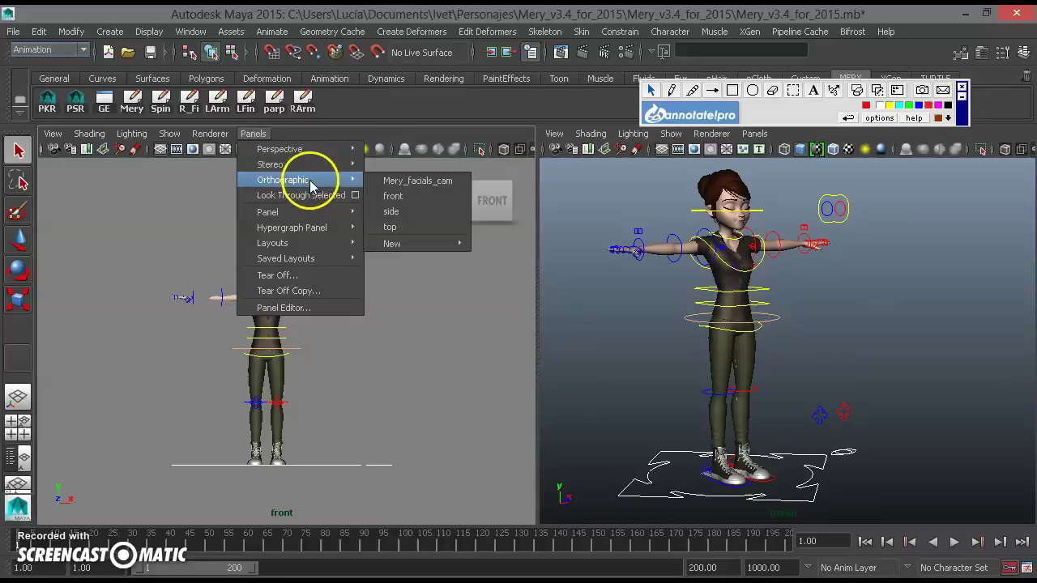
pyautogui.click(393, 197)
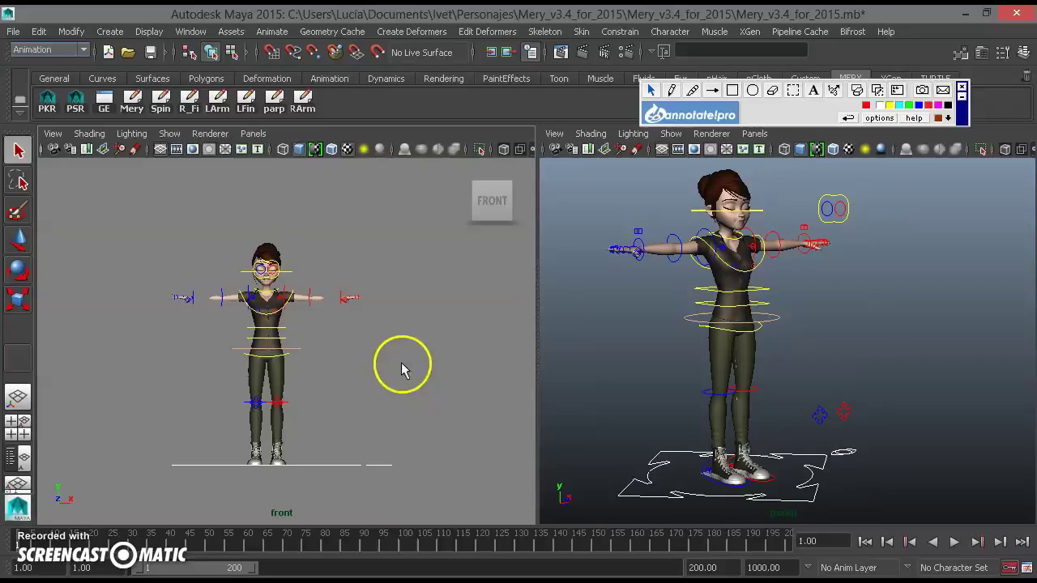
# Step: Set the left viewport to the persp camera and the right viewport to a new perspective camera
pyautogui.click(253, 136)
pyautogui.moveTo(308, 148)
pyautogui.click(394, 155)
pyautogui.keyDown('alt'); pyautogui.moveTo(343, 300); pyautogui.dragTo(254, 388); pyautogui.keyUp('alt')
pyautogui.click(755, 133)
pyautogui.moveTo(843, 149)
pyautogui.click(898, 154)
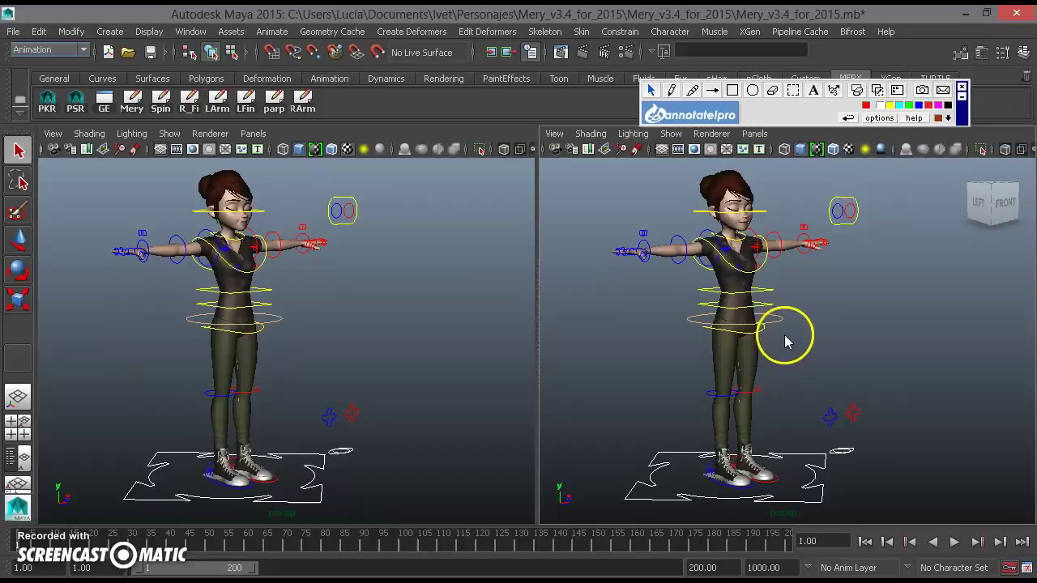
# Step: Frame the character from a three-quarter angle in the new perspective view and move the annotation toolbar clear of the viewports
pyautogui.keyDown('alt'); pyautogui.moveTo(787, 259); pyautogui.dragTo(767, 303, button='middle'); pyautogui.keyUp('alt')
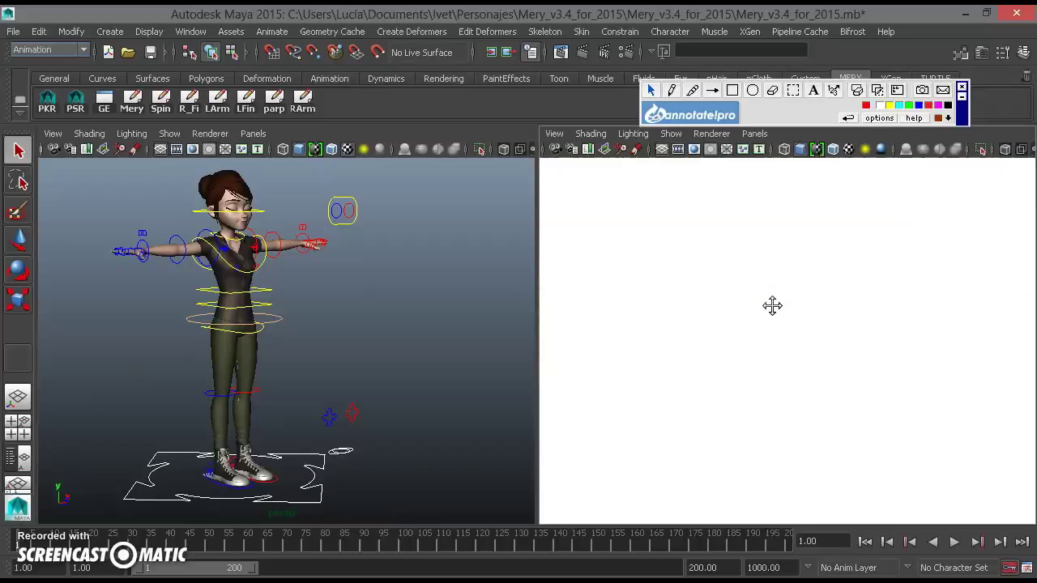
pyautogui.moveTo(799, 102); pyautogui.dragTo(790, 37)
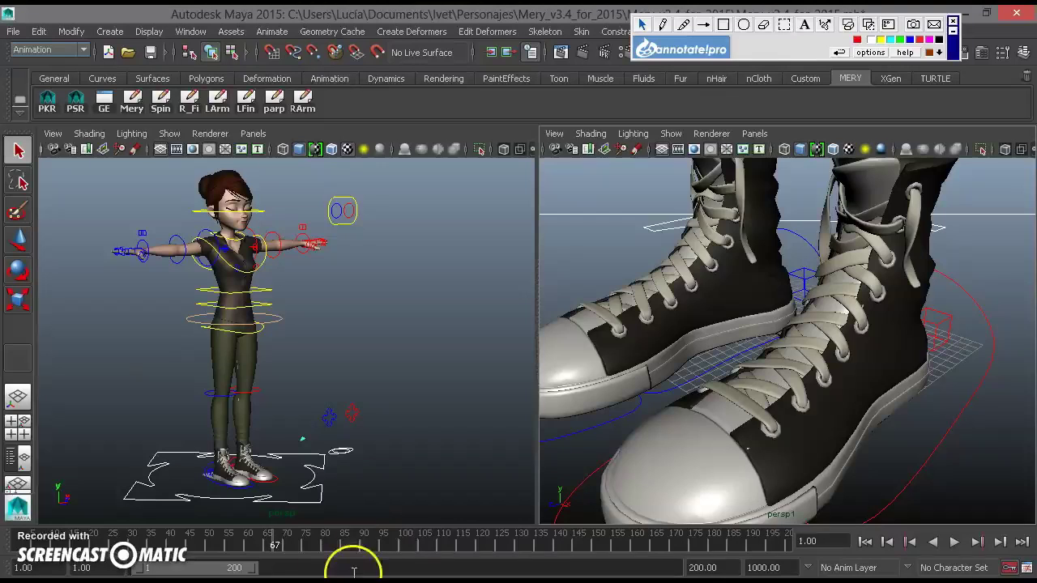
pyautogui.keyDown('alt'); pyautogui.moveTo(757, 324); pyautogui.dragTo(829, 324); pyautogui.keyUp('alt')
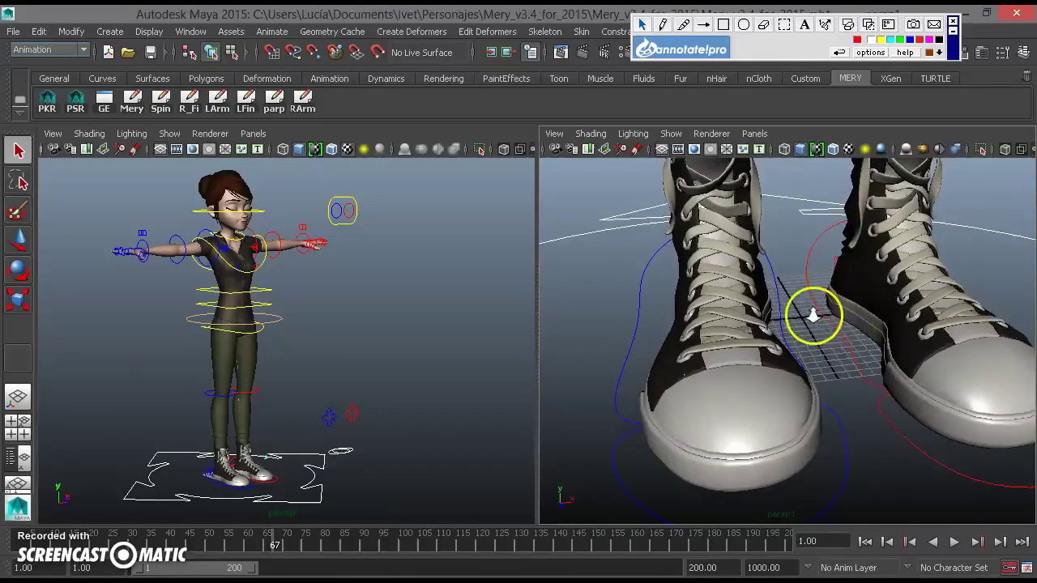
pyautogui.keyDown('alt'); pyautogui.moveTo(829, 324); pyautogui.dragTo(748, 241, button='right'); pyautogui.keyUp('alt')
pyautogui.keyDown('alt'); pyautogui.moveTo(748, 241); pyautogui.dragTo(834, 283); pyautogui.keyUp('alt')
pyautogui.keyDown('alt'); pyautogui.moveTo(834, 282); pyautogui.dragTo(786, 376, button='middle'); pyautogui.keyUp('alt')
pyautogui.keyDown('alt'); pyautogui.moveTo(786, 377); pyautogui.dragTo(764, 301, button='right'); pyautogui.keyUp('alt')
pyautogui.keyDown('alt'); pyautogui.moveTo(764, 300); pyautogui.dragTo(748, 382); pyautogui.keyUp('alt')
pyautogui.keyDown('alt'); pyautogui.moveTo(748, 381); pyautogui.dragTo(731, 389, button='right'); pyautogui.keyUp('alt')
pyautogui.keyDown('alt'); pyautogui.moveTo(731, 389); pyautogui.dragTo(730, 381, button='middle'); pyautogui.keyUp('alt')
pyautogui.keyDown('alt'); pyautogui.moveTo(730, 381); pyautogui.dragTo(766, 382); pyautogui.keyUp('alt')
pyautogui.moveTo(767, 381)
pyautogui.keyDown('alt'); pyautogui.mouseDown(button='middle')
pyautogui.moveTo(762, 408)
pyautogui.moveTo(750, 378)
pyautogui.mouseUp(button='middle'); pyautogui.keyUp('alt')
# Step: Select all of the character's rig controls and return the timeline to frame 1
pyautogui.click(263, 328)
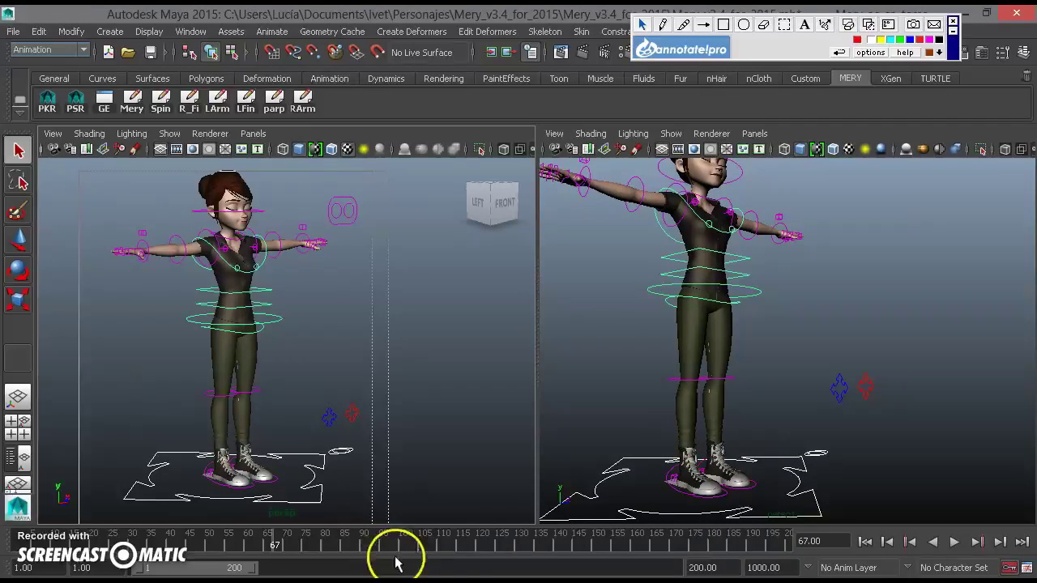
pyautogui.click(181, 417)
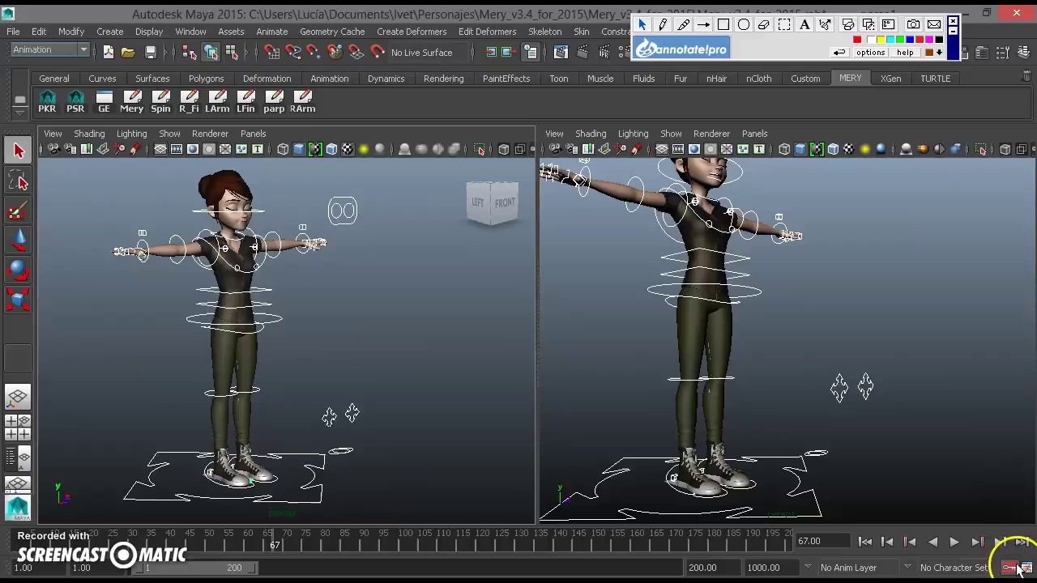
pyautogui.hotkey('alt', 'v')
pyautogui.press('Escape')
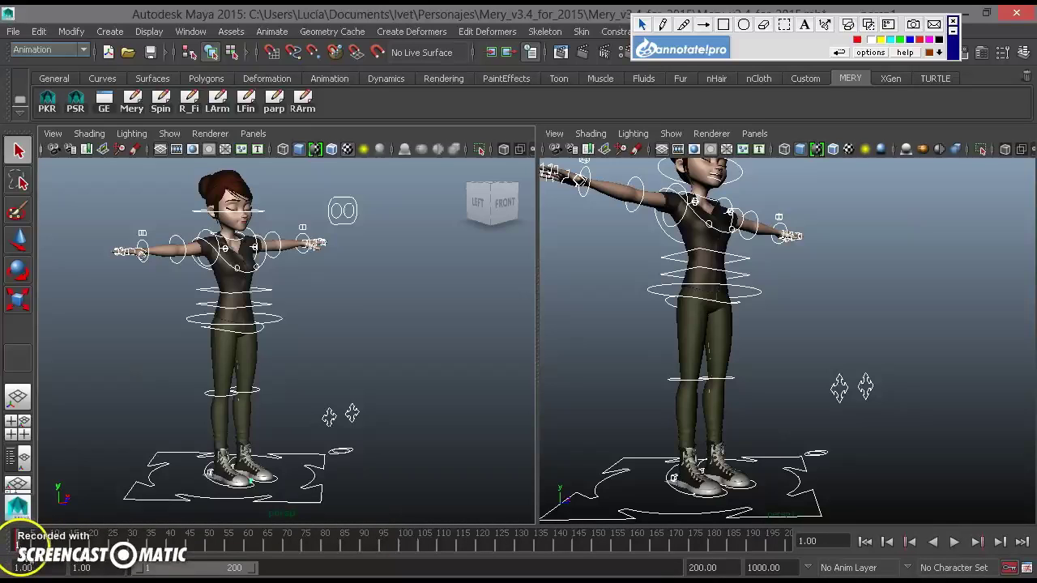
# Step: Go to frame 2, shorten the playback range to end at frame 25, and select the character's torso control
pyautogui.hotkey('alt', 'v')
pyautogui.press('Escape')
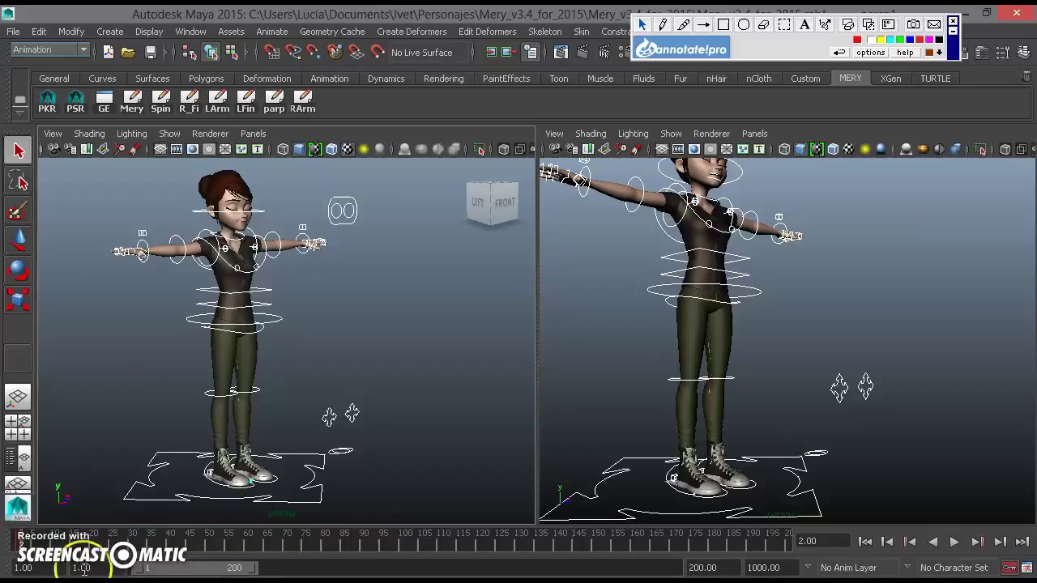
pyautogui.moveTo(253, 569); pyautogui.dragTo(160, 564)
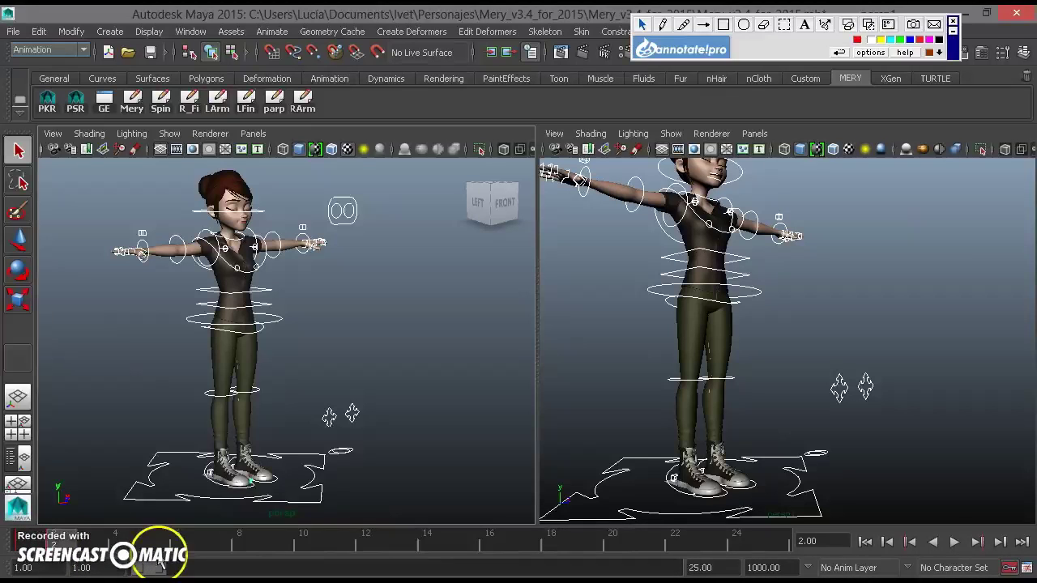
pyautogui.click(288, 316)
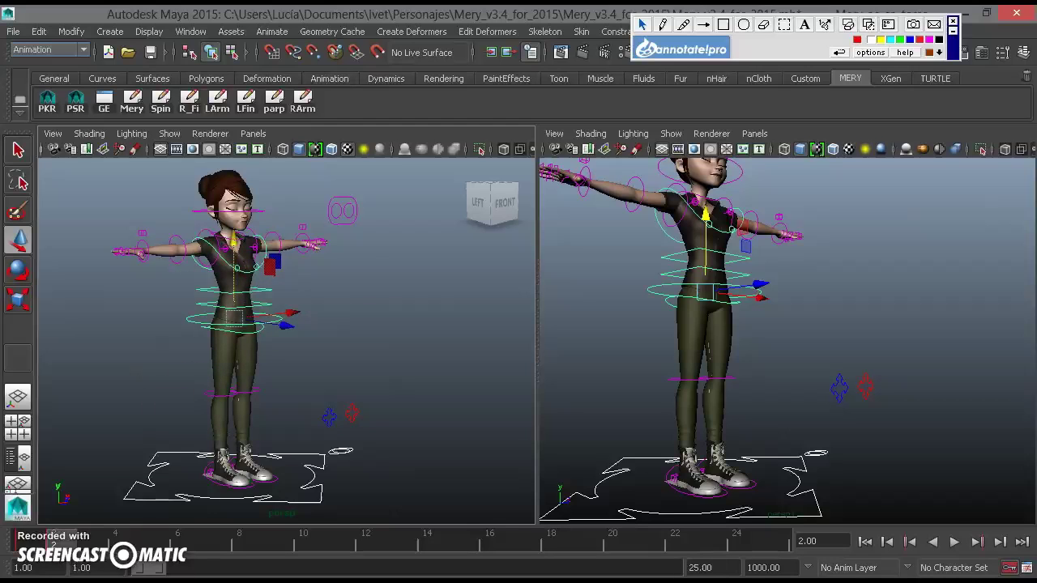
# Step: In the Photoshop sketch, brush two arrows pointing at the crouching figure's feet, and return to Maya with the annotation toolbar moved aside
pyautogui.hotkey('alt', 'Tab')
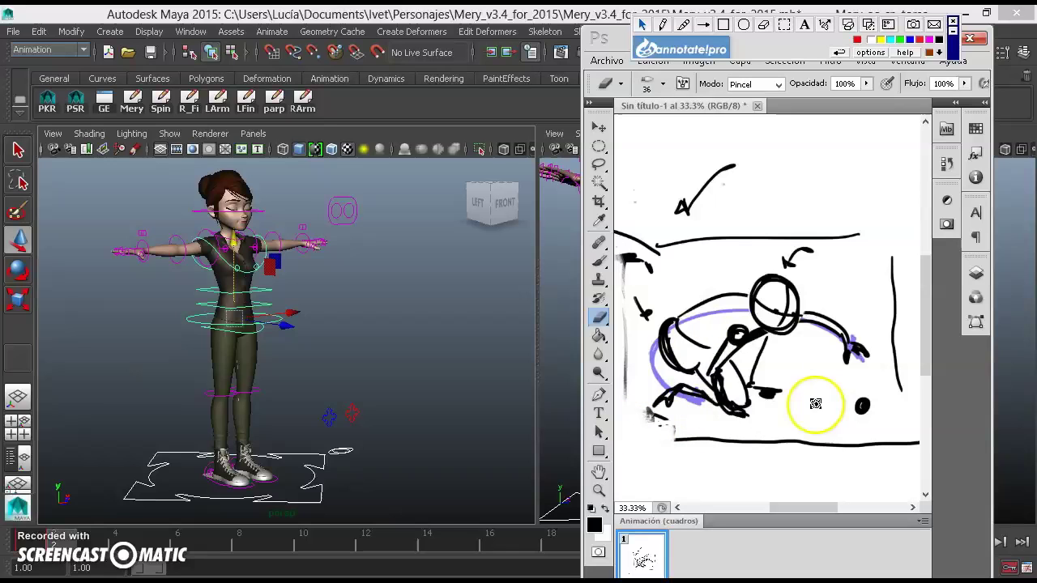
pyautogui.click(599, 261)
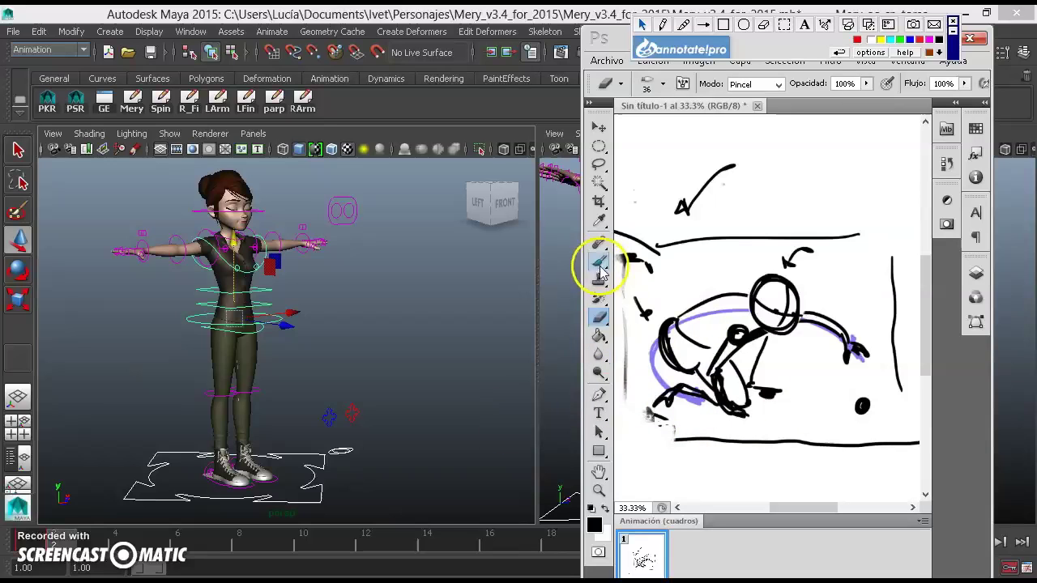
pyautogui.moveTo(653, 421); pyautogui.dragTo(653, 416)
pyautogui.moveTo(793, 423); pyautogui.dragTo(766, 393)
pyautogui.moveTo(781, 392); pyautogui.dragTo(768, 408)
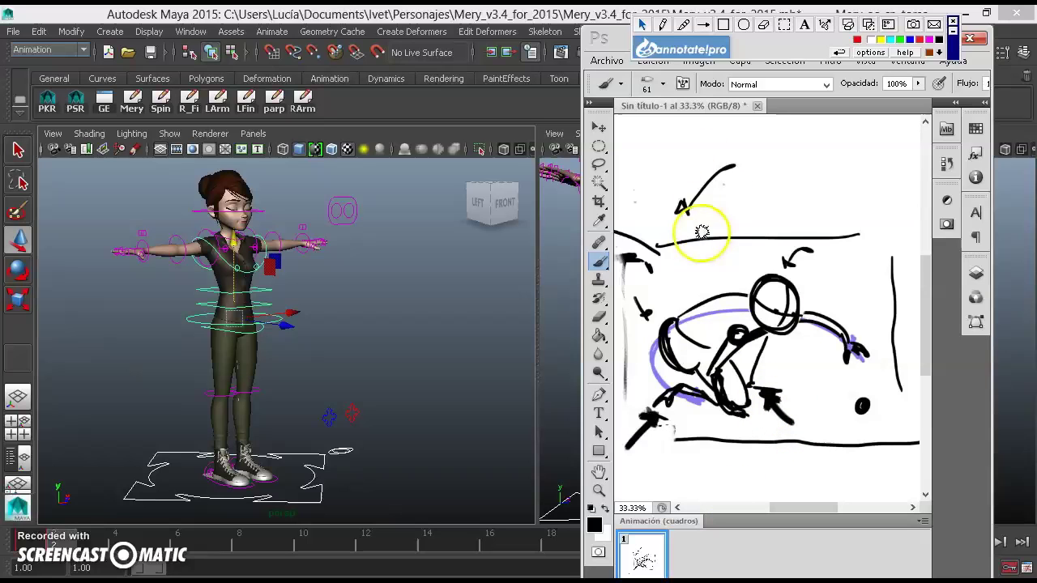
pyautogui.moveTo(813, 50); pyautogui.dragTo(462, 45)
pyautogui.click(923, 38)
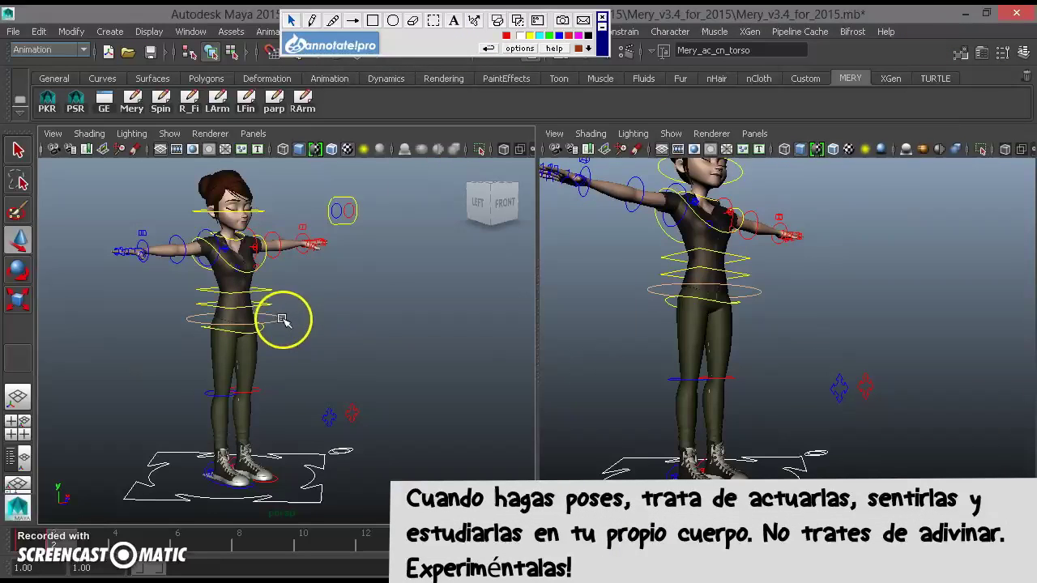
# Step: Lower the torso control so the character squats over its planted feet, and frame the legs in the persp view
pyautogui.moveTo(233, 268); pyautogui.dragTo(257, 367)
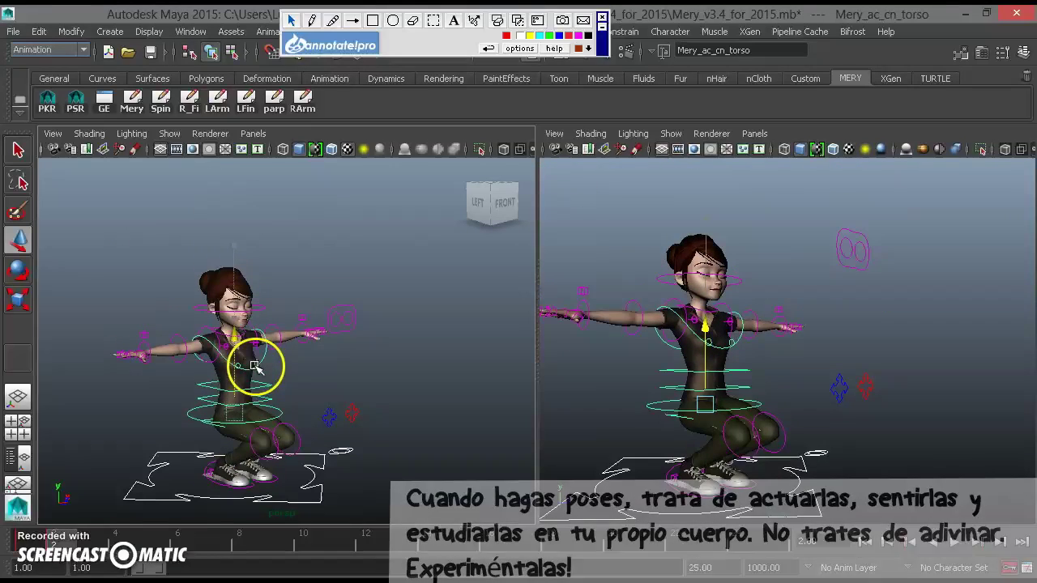
pyautogui.keyDown('alt'); pyautogui.moveTo(324, 463); pyautogui.dragTo(358, 321, button='middle'); pyautogui.keyUp('alt')
pyautogui.keyDown('alt'); pyautogui.moveTo(358, 321); pyautogui.dragTo(444, 447, button='right'); pyautogui.keyUp('alt')
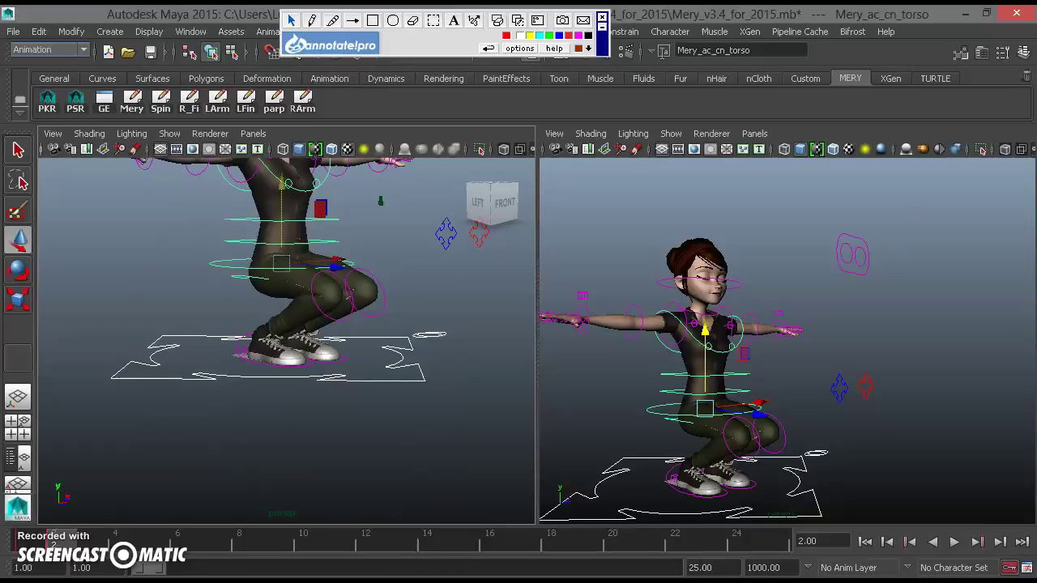
# Step: Check the Photoshop sketch, and rotate the character's right foot control so its toes point down at the ground
pyautogui.hotkey('alt', 'Tab')
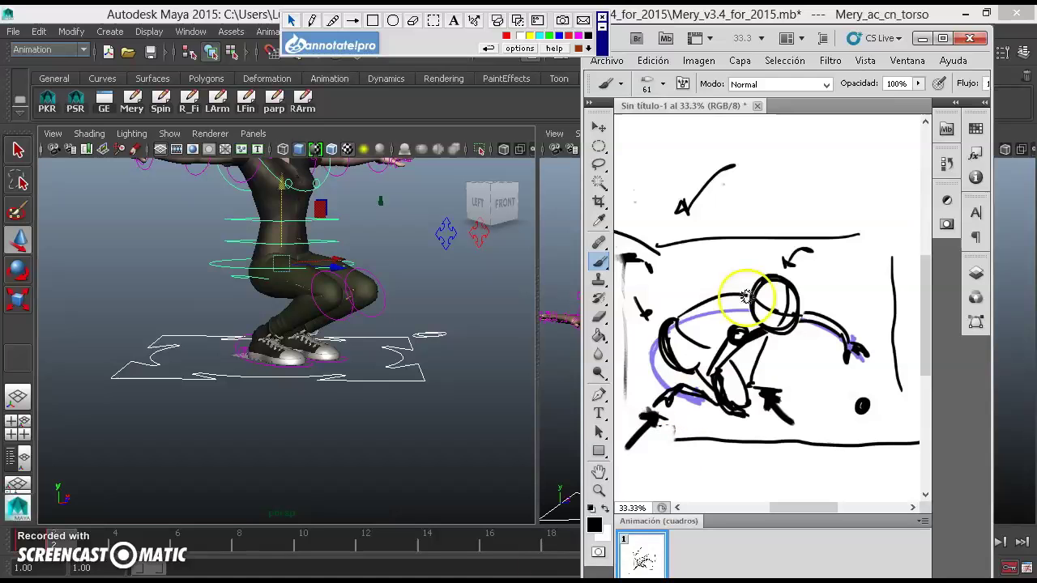
pyautogui.click(923, 38)
pyautogui.click(298, 365)
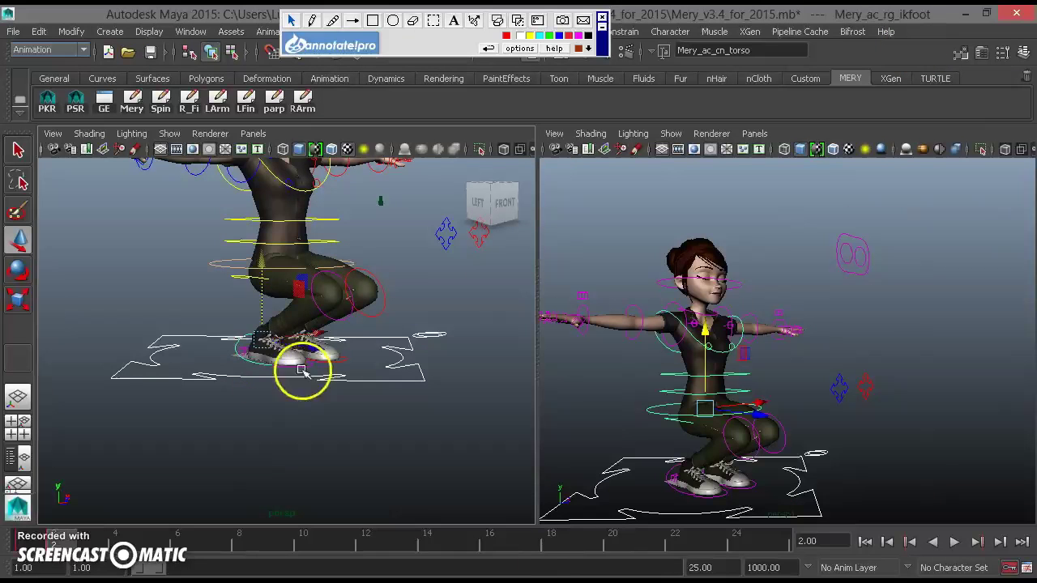
pyautogui.press('e')
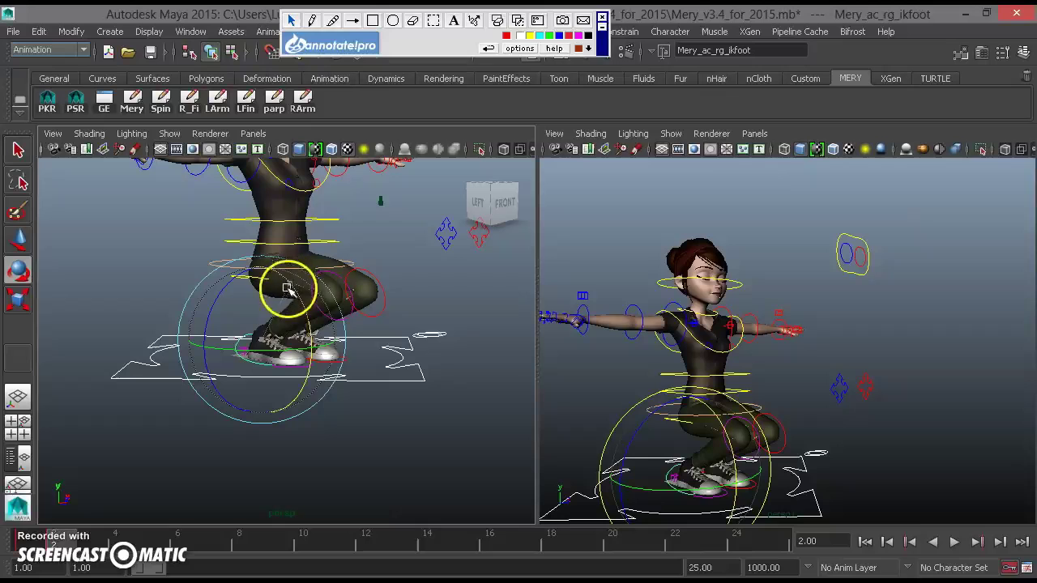
pyautogui.moveTo(335, 364); pyautogui.dragTo(340, 389)
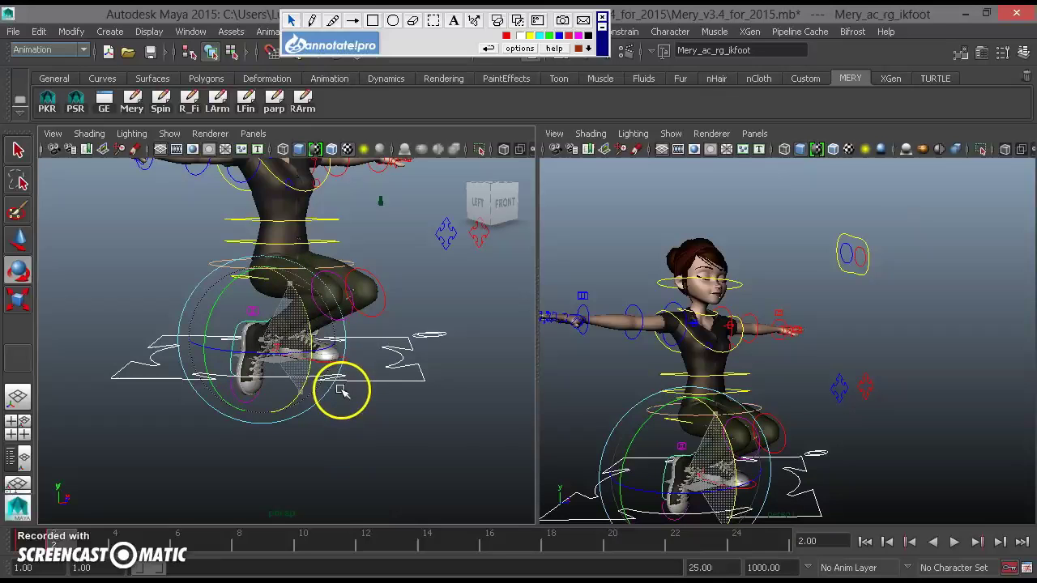
# Step: Move the right foot control backward until the right knee comes down to the ground in a kneeling position
pyautogui.press('w')
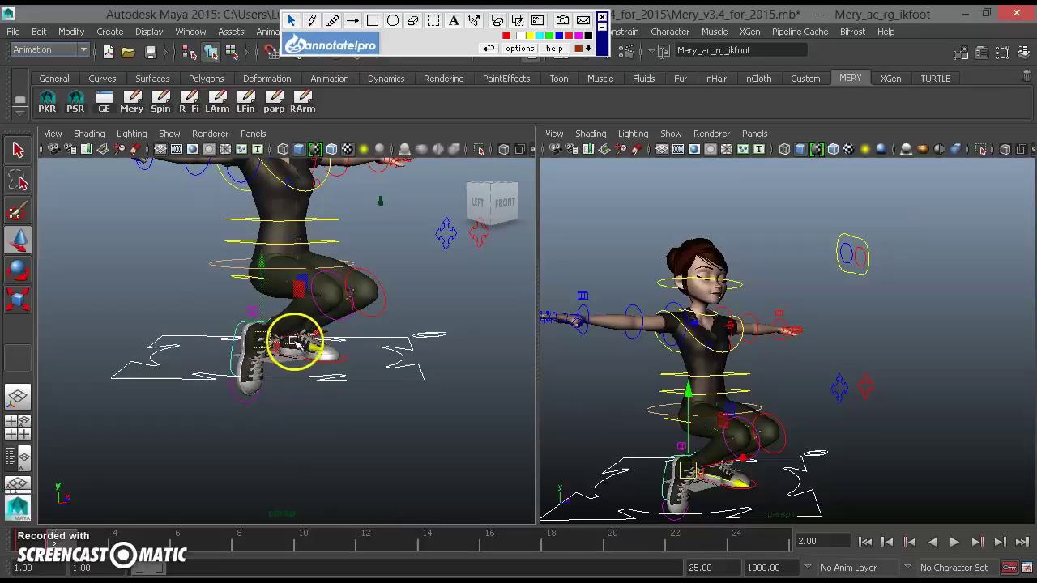
pyautogui.press('w')
pyautogui.moveTo(281, 339); pyautogui.dragTo(245, 325)
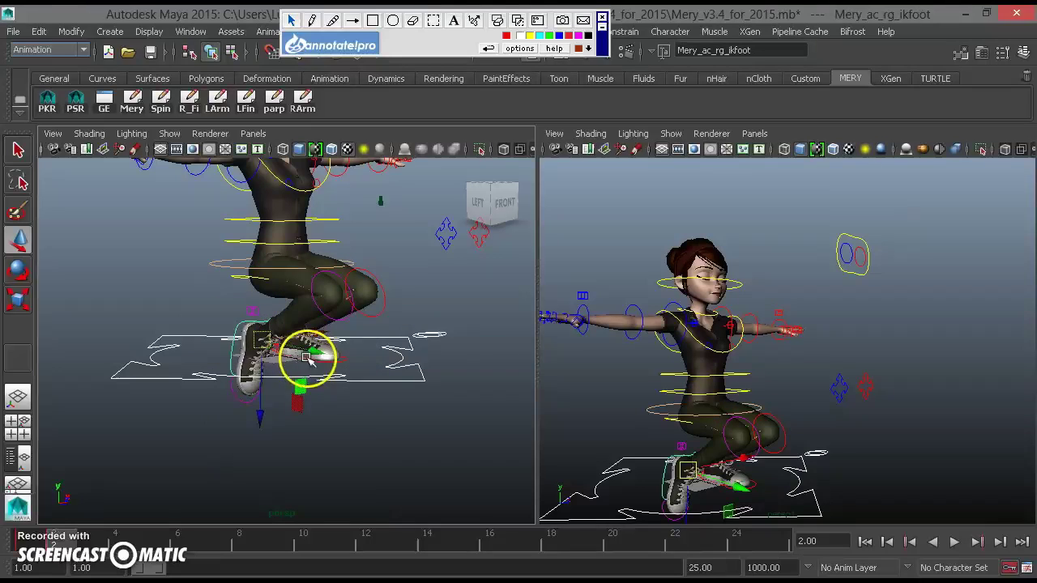
pyautogui.keyDown('alt'); pyautogui.moveTo(261, 376); pyautogui.dragTo(228, 356); pyautogui.keyUp('alt')
pyautogui.press('w')
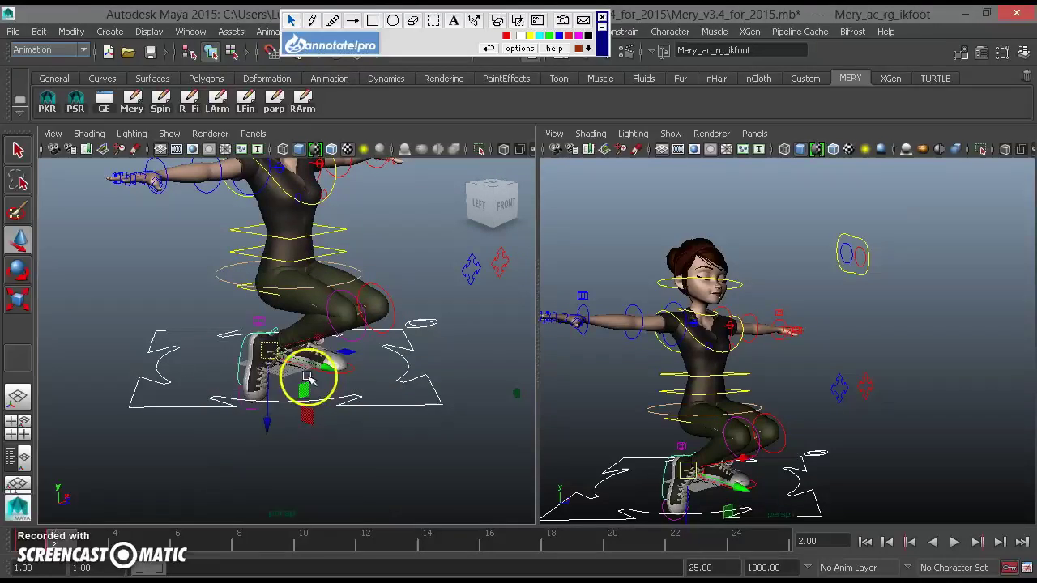
pyautogui.moveTo(298, 360); pyautogui.dragTo(272, 364)
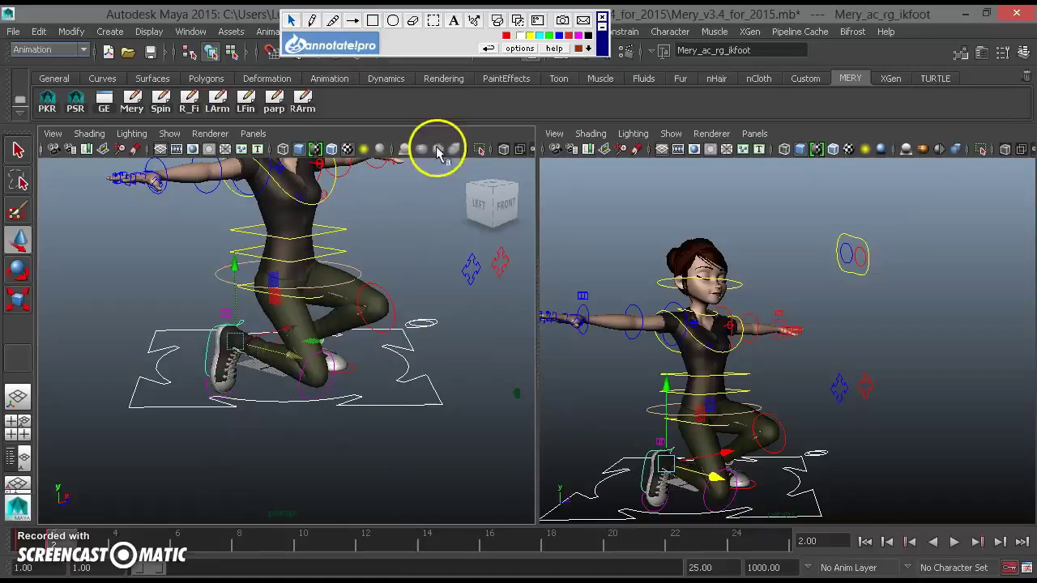
# Step: Create a polygon cube with width 500 and depth 500 as a floor beneath the kneeling character
pyautogui.click(111, 31)
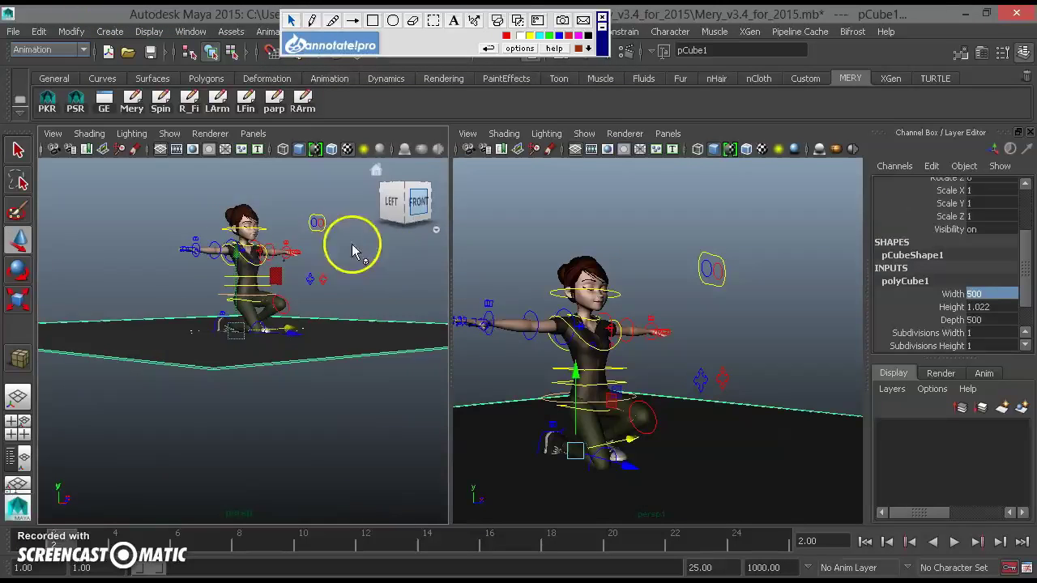
pyautogui.click(415, 202)
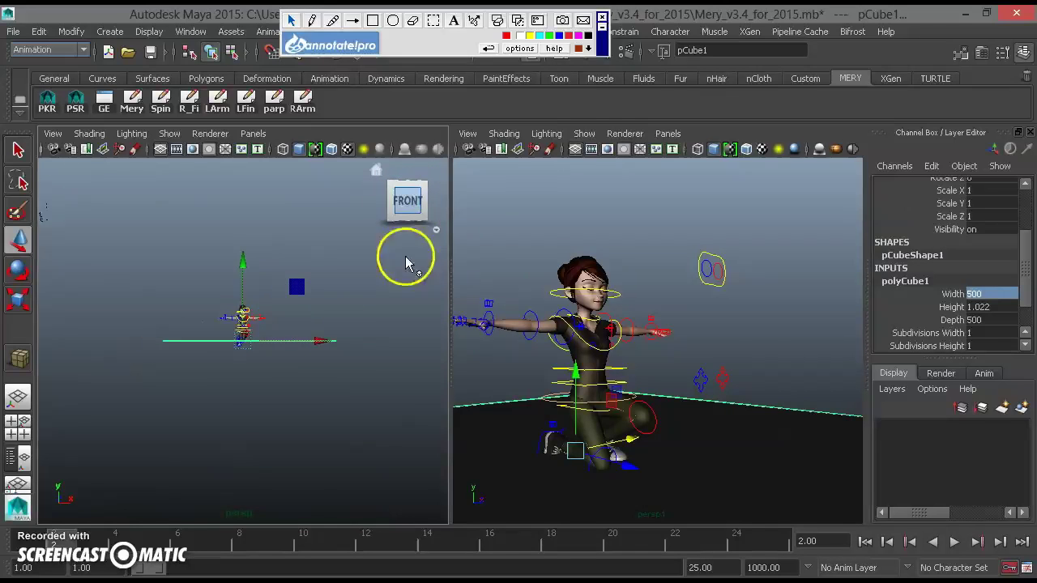
pyautogui.scroll(6, 289, 377)
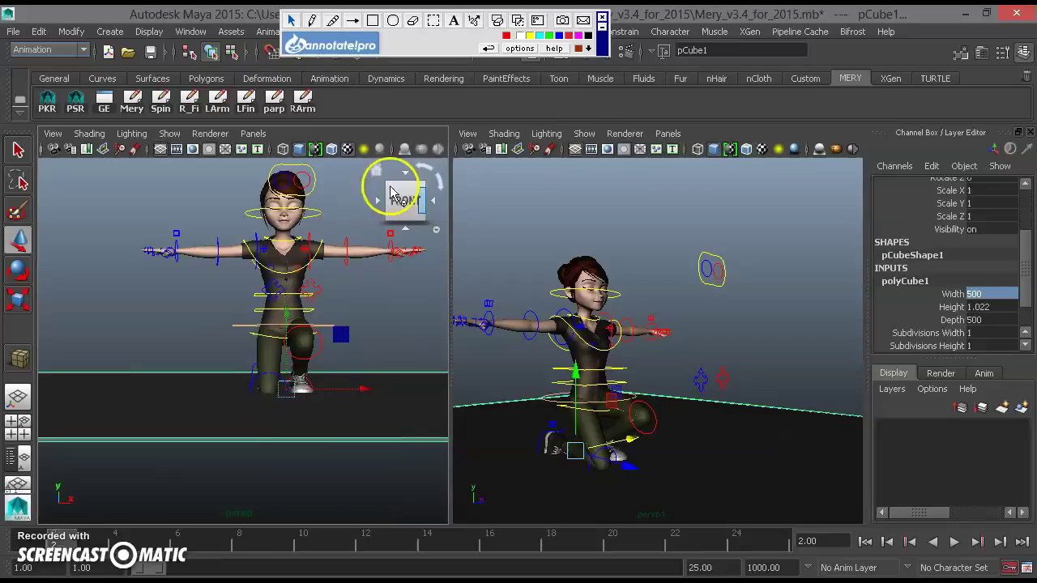
pyautogui.click(255, 132)
pyautogui.click(247, 439)
pyautogui.keyDown('alt'); pyautogui.moveTo(248, 439); pyautogui.dragTo(304, 362); pyautogui.keyUp('alt')
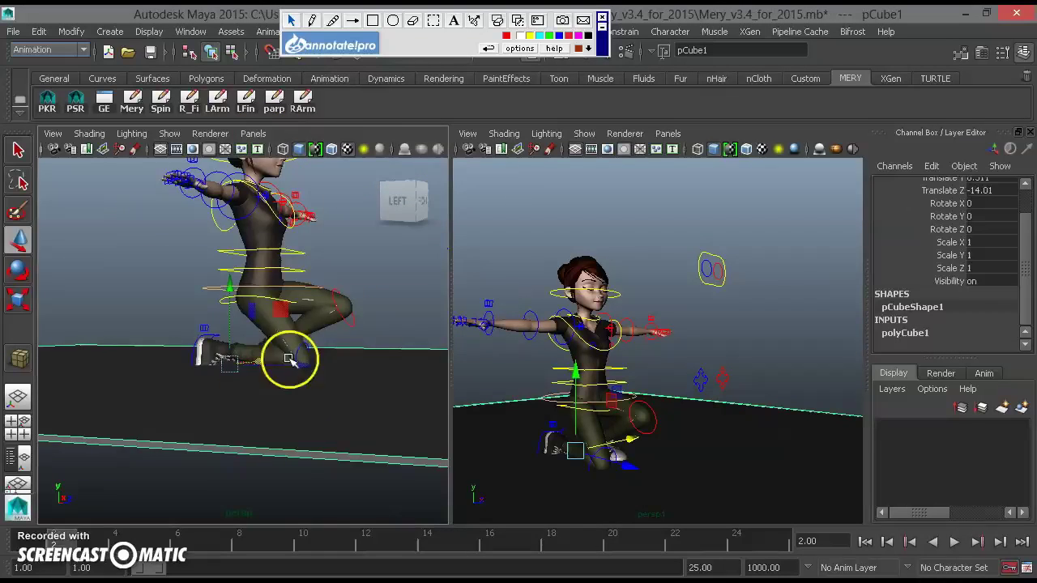
pyautogui.scroll(2, 216, 382)
pyautogui.scroll(2, 370, 418)
pyautogui.scroll(2, 271, 381)
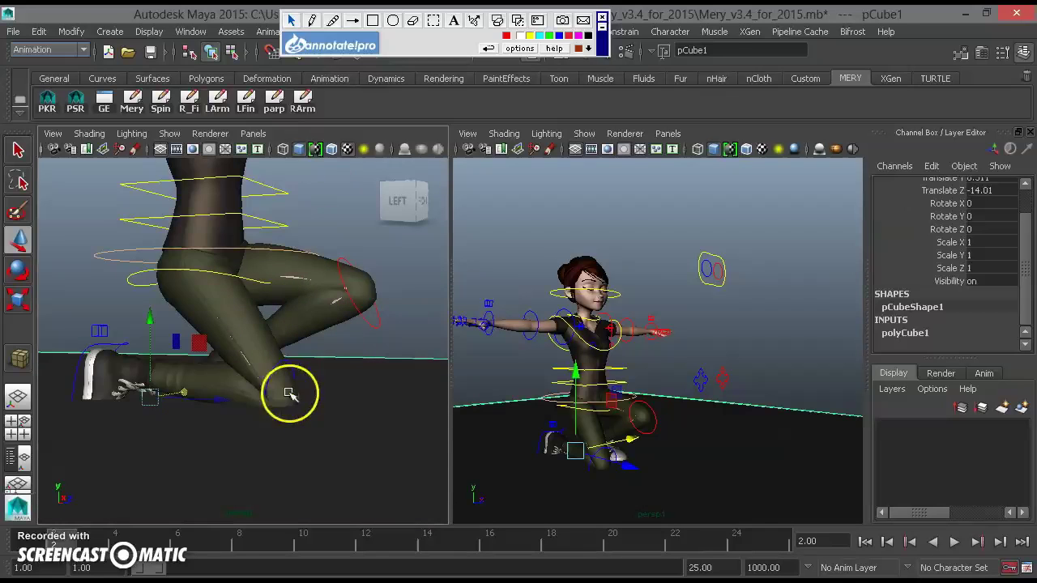
# Step: Add the floor cube to a new display layer named Escenario, and set that layer to reference so it cannot be selected
pyautogui.click(1023, 409)
pyautogui.click(949, 434)
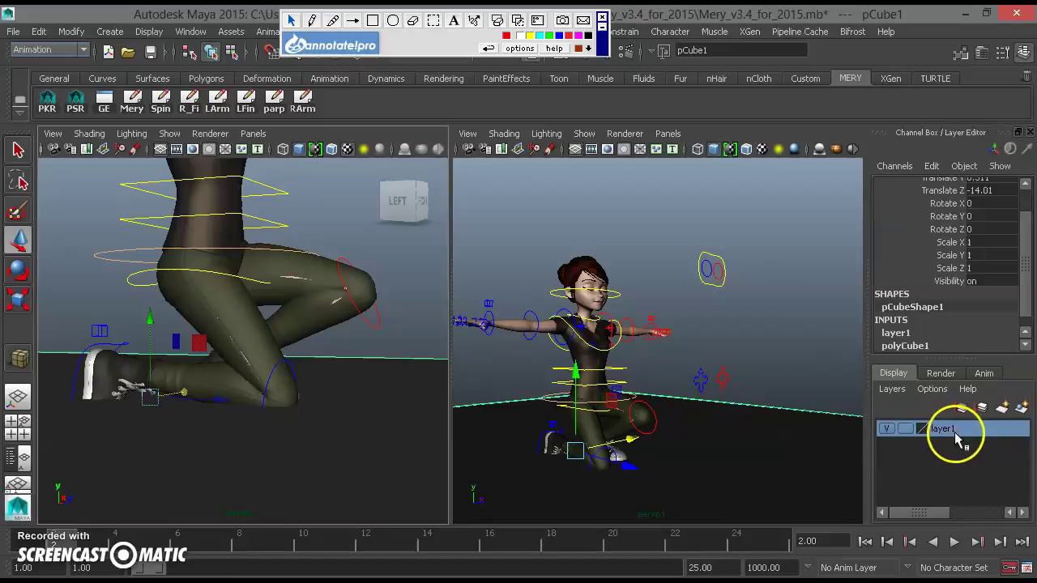
pyautogui.doubleClick(956, 438)
pyautogui.press('BackSpace')
pyautogui.press('BackSpace')
pyautogui.press('BackSpace')
pyautogui.press('BackSpace')
pyautogui.press('BackSpace')
pyautogui.press('BackSpace')
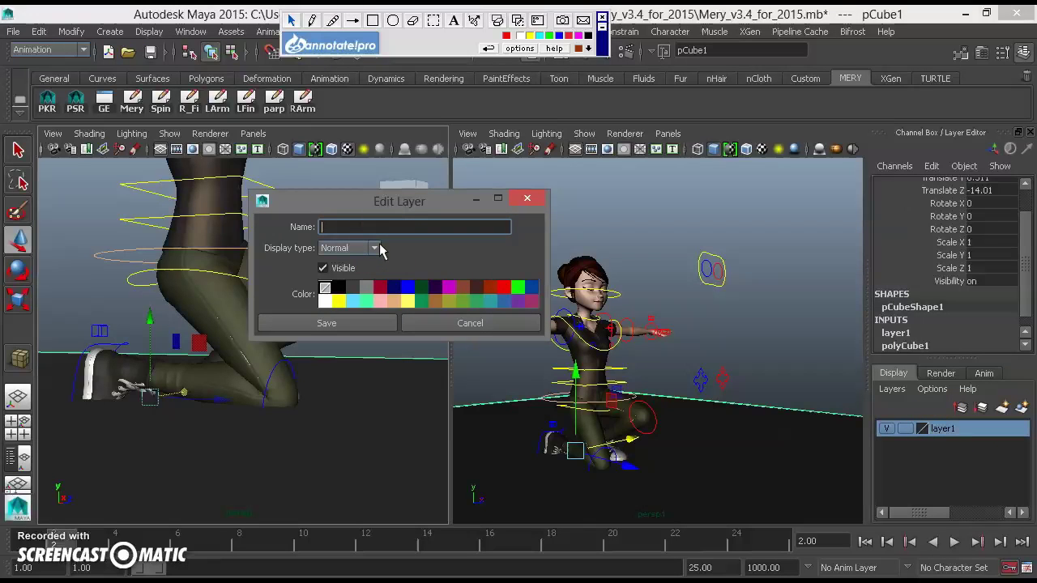
pyautogui.write('Escenario')
pyautogui.press('Return')
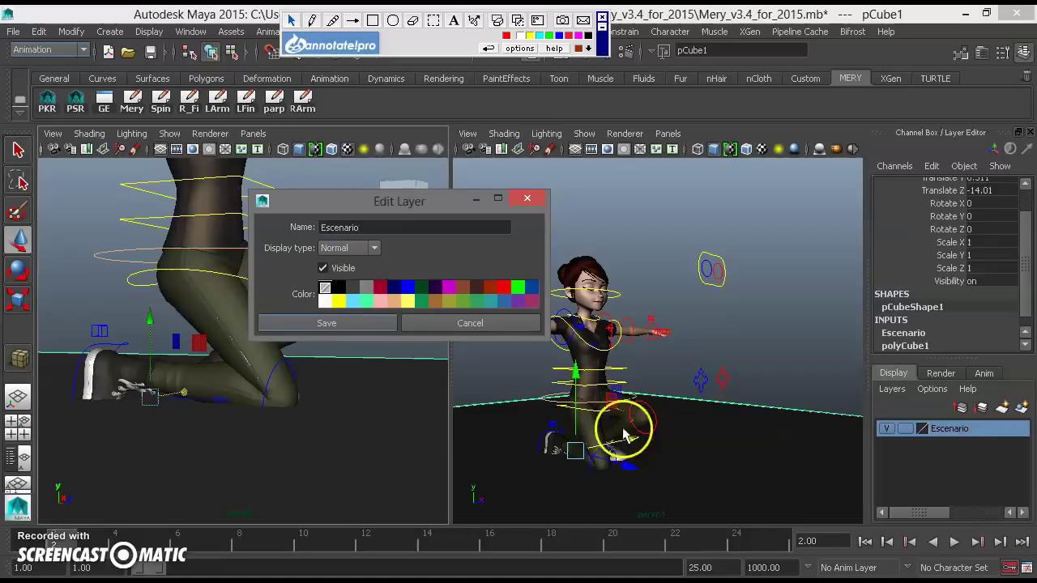
pyautogui.click(906, 429)
pyautogui.click(906, 429)
pyautogui.click(409, 354)
pyautogui.click(402, 441)
pyautogui.click(377, 432)
# Step: Move the right foot control slightly up and back to seat the knee on the floor, and check the Photoshop sketch
pyautogui.click(125, 330)
pyautogui.moveTo(130, 326); pyautogui.dragTo(183, 380)
pyautogui.hotkey('alt', 'Tab')
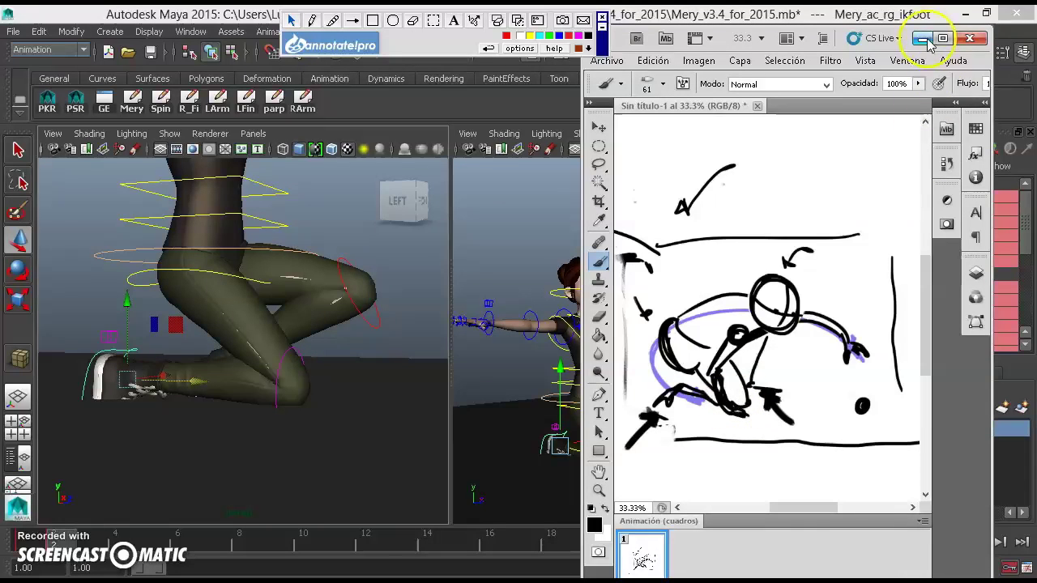
pyautogui.click(924, 39)
# Step: Rotate the right foot control to about 146 degrees in X so the sole faces up and the foot extends backward
pyautogui.press('e')
pyautogui.moveTo(169, 323); pyautogui.dragTo(198, 384)
pyautogui.keyDown('alt'); pyautogui.moveTo(209, 427); pyautogui.dragTo(305, 396, button='middle'); pyautogui.keyUp('alt')
pyautogui.keyDown('alt'); pyautogui.moveTo(243, 454); pyautogui.dragTo(202, 465); pyautogui.keyUp('alt')
# Step: Rotate the right toe control to adjust the toes against the floor, and reselect the right foot control with the Move tool
pyautogui.click(143, 359)
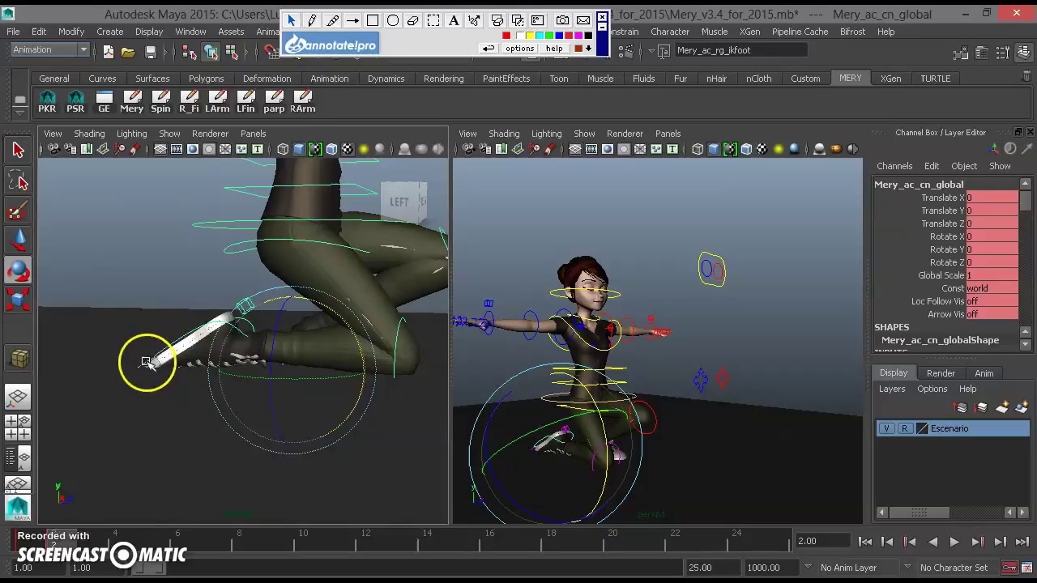
pyautogui.click(220, 343)
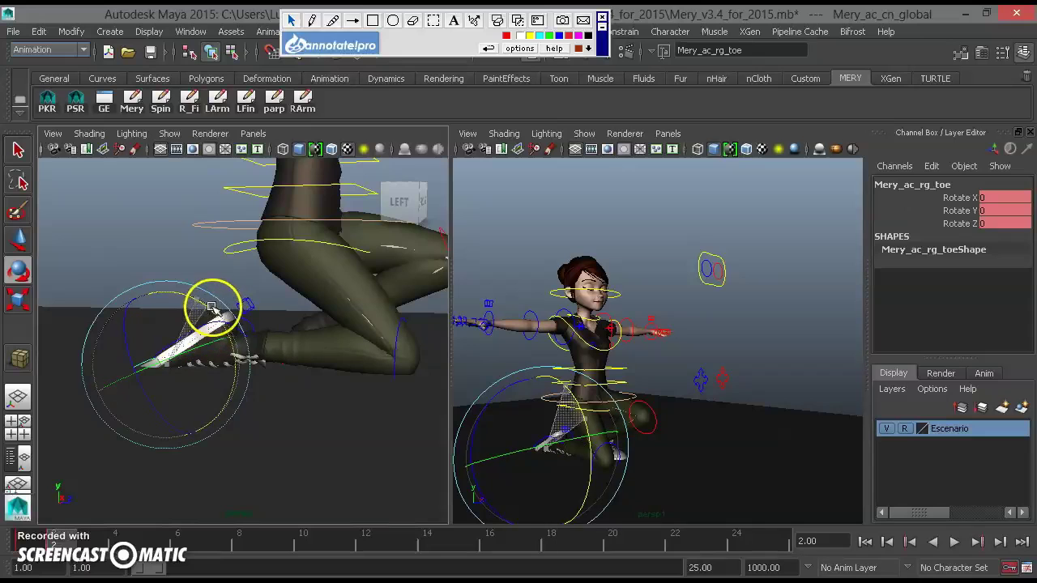
pyautogui.click(235, 317)
pyautogui.click(238, 328)
pyautogui.press('w')
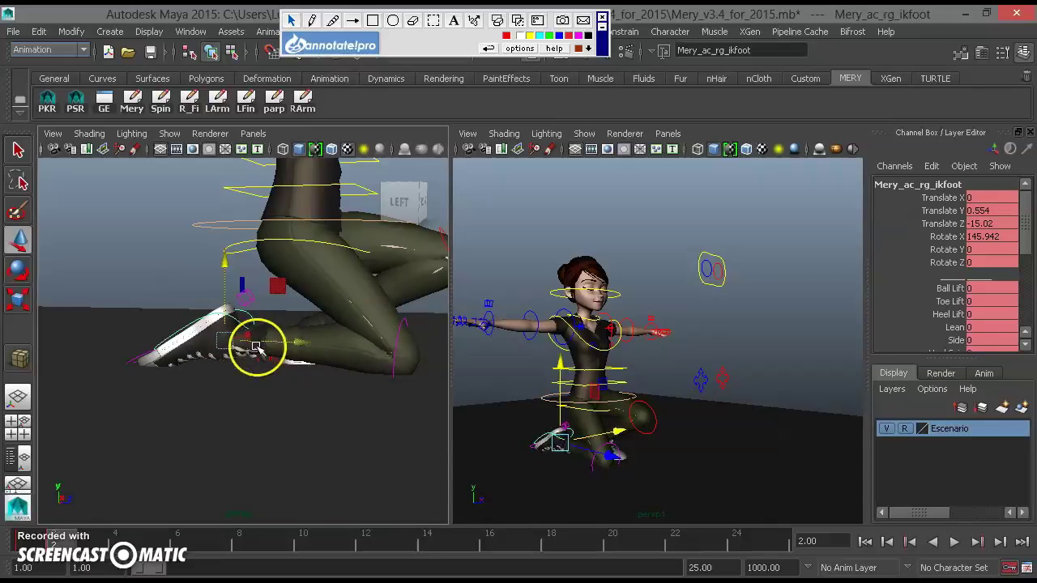
# Step: Move the left foot control forward and outward to Translate X 0.806 and Translate Z 4.363
pyautogui.keyDown('alt'); pyautogui.moveTo(333, 394); pyautogui.dragTo(278, 409); pyautogui.keyUp('alt')
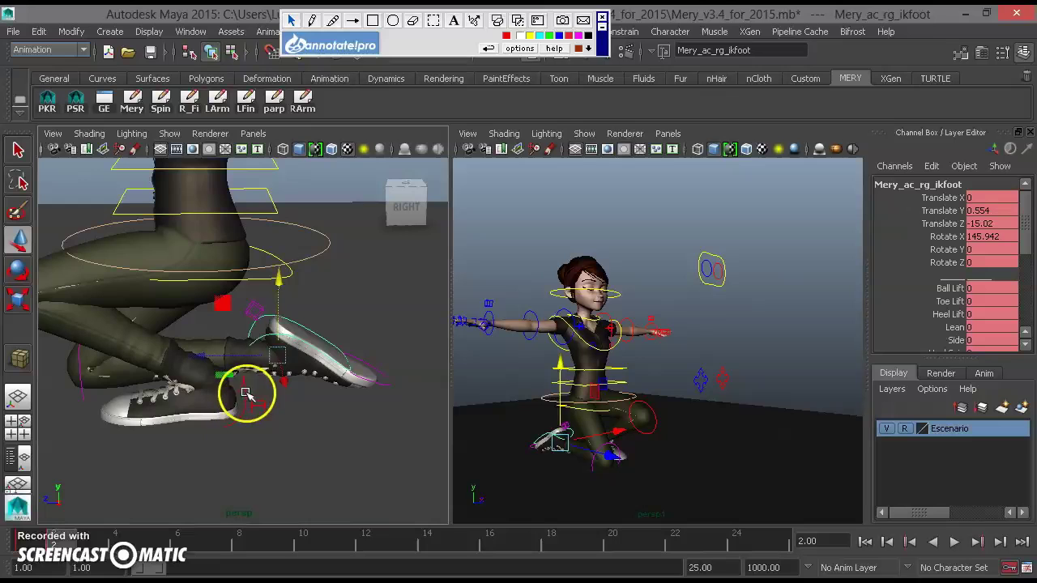
pyautogui.click(124, 389)
pyautogui.moveTo(124, 389); pyautogui.dragTo(302, 349)
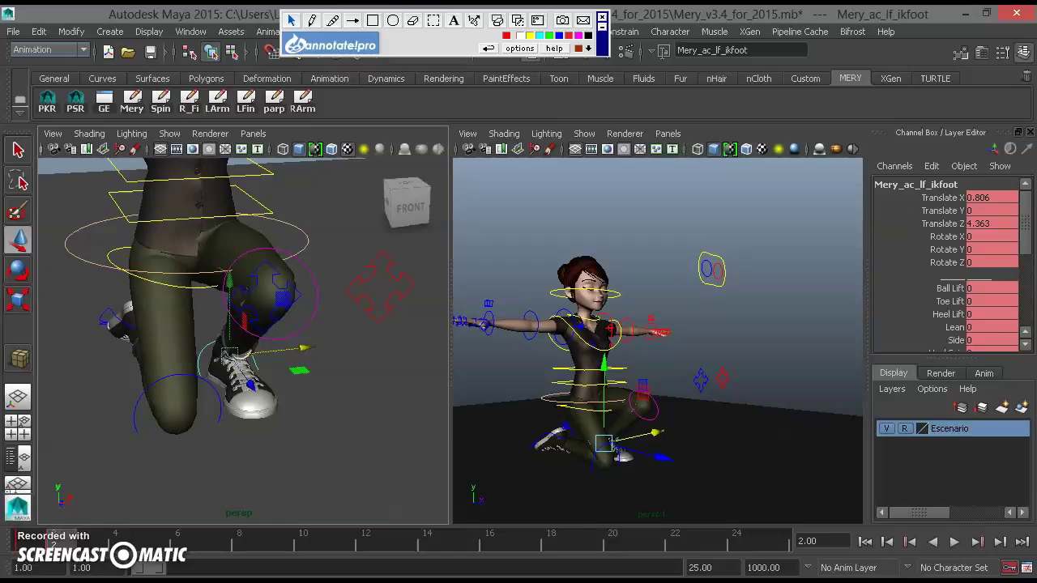
# Step: Compare the kneeling leg pose from the front and side with the Photoshop sketch
pyautogui.hotkey('alt', 'Tab')
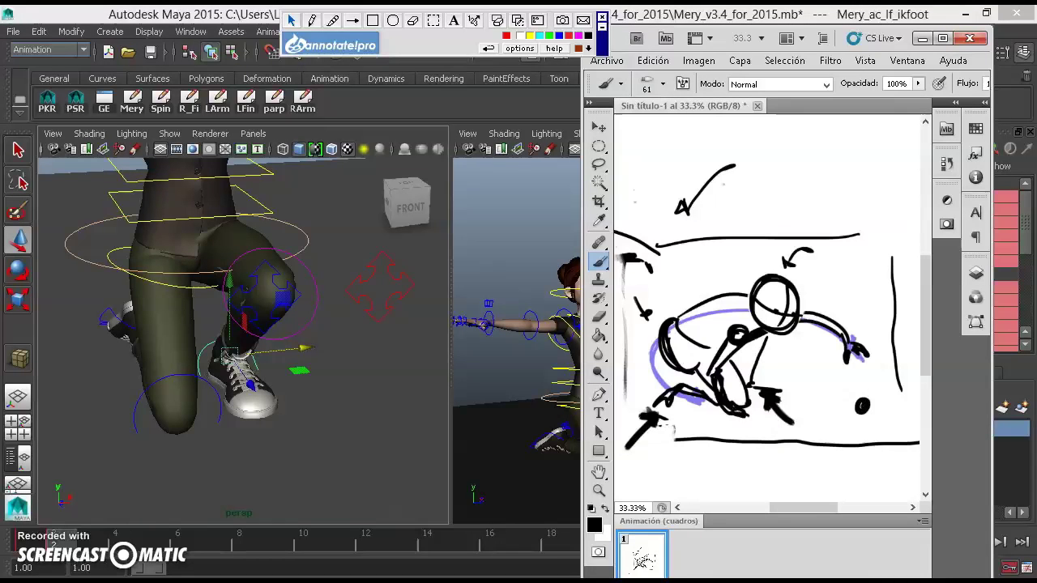
pyautogui.click(923, 38)
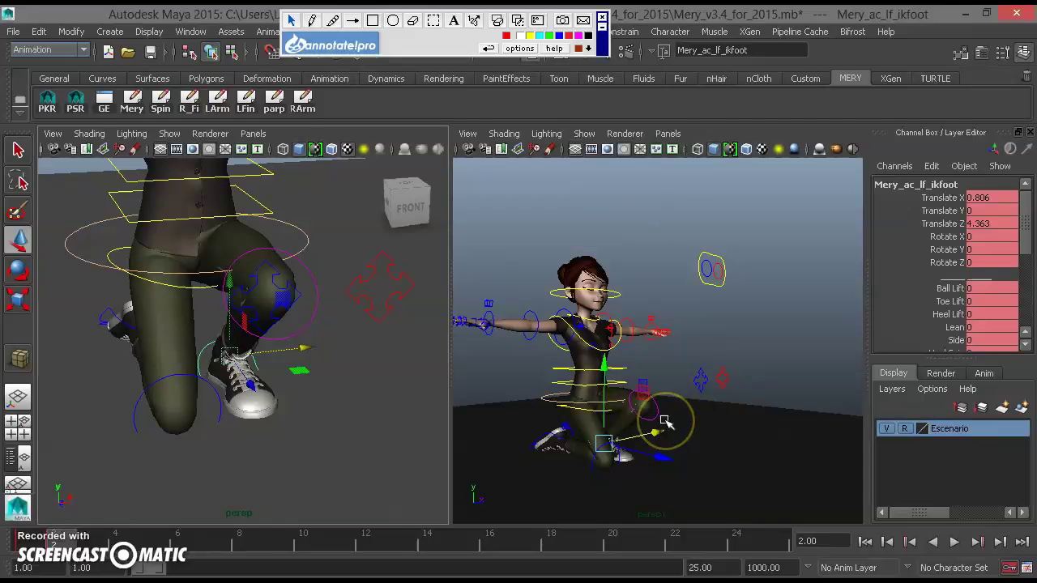
pyautogui.keyDown('alt'); pyautogui.moveTo(232, 382); pyautogui.dragTo(271, 365); pyautogui.keyUp('alt')
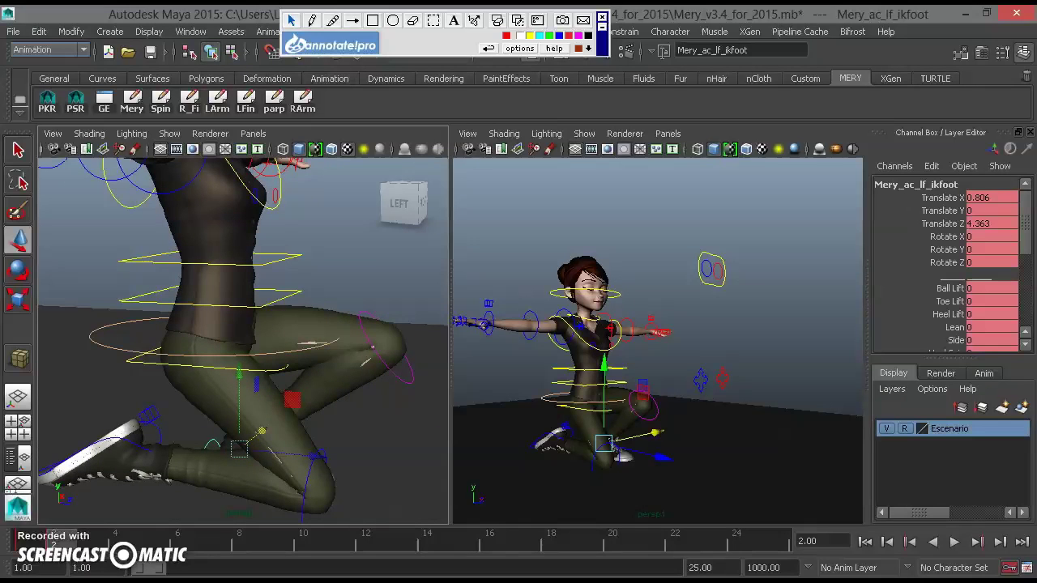
pyautogui.hotkey('alt', 'Tab')
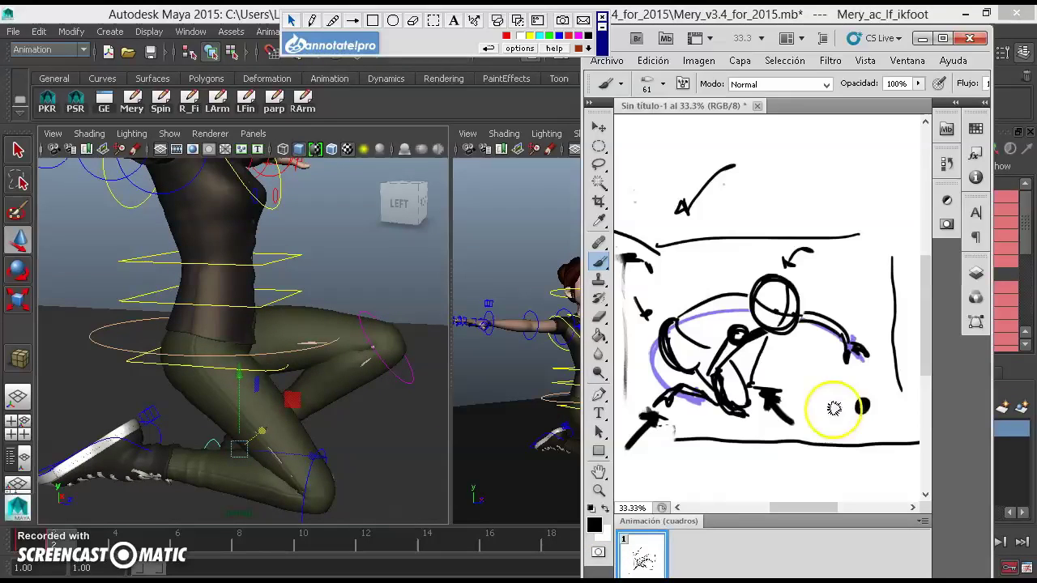
# Step: Return to Maya, select the hip control and tilt it sideways to Rotate Z 8.048
pyautogui.click(922, 39)
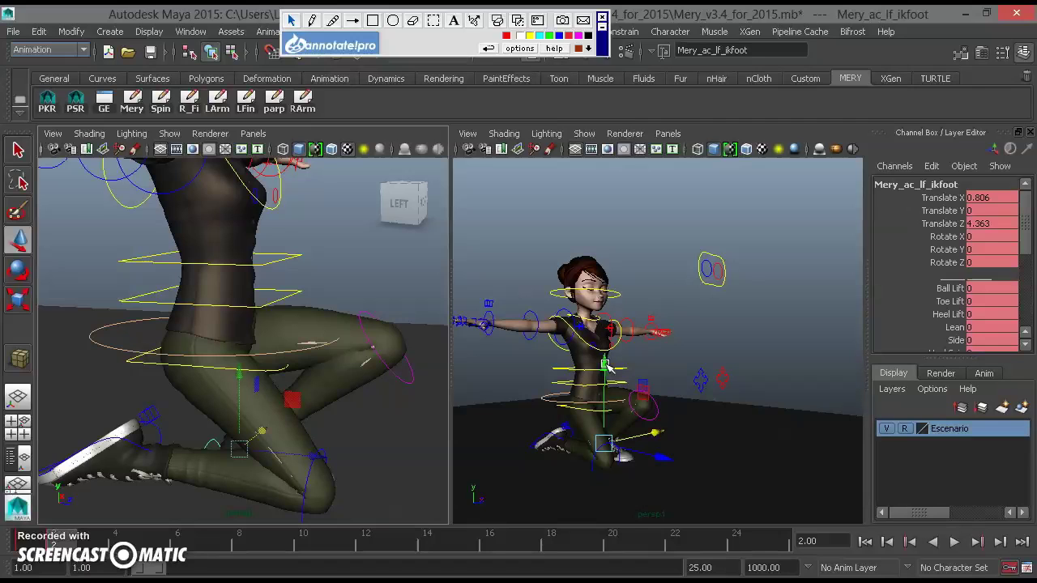
pyautogui.keyDown('alt'); pyautogui.moveTo(316, 402); pyautogui.dragTo(294, 405); pyautogui.keyUp('alt')
pyautogui.keyDown('alt'); pyautogui.moveTo(294, 404); pyautogui.dragTo(317, 378, button='middle'); pyautogui.keyUp('alt')
pyautogui.keyDown('alt'); pyautogui.moveTo(317, 378); pyautogui.dragTo(310, 358, button='right'); pyautogui.keyUp('alt')
pyautogui.click(310, 358)
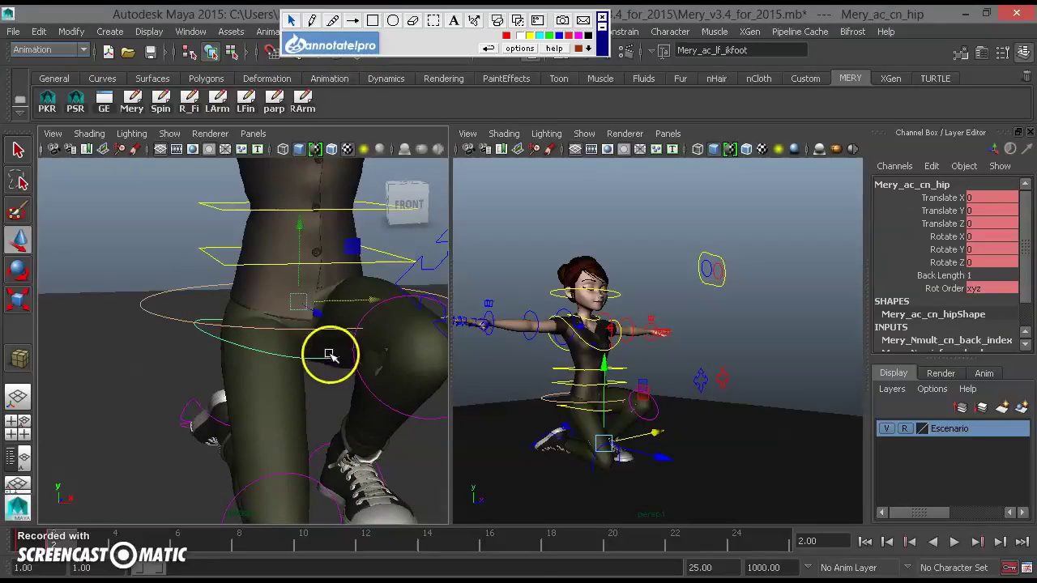
pyautogui.moveTo(251, 247)
pyautogui.mouseDown()
pyautogui.moveTo(235, 248)
pyautogui.moveTo(243, 253)
pyautogui.mouseUp()
pyautogui.keyDown('alt'); pyautogui.moveTo(313, 413); pyautogui.dragTo(386, 349); pyautogui.keyUp('alt')
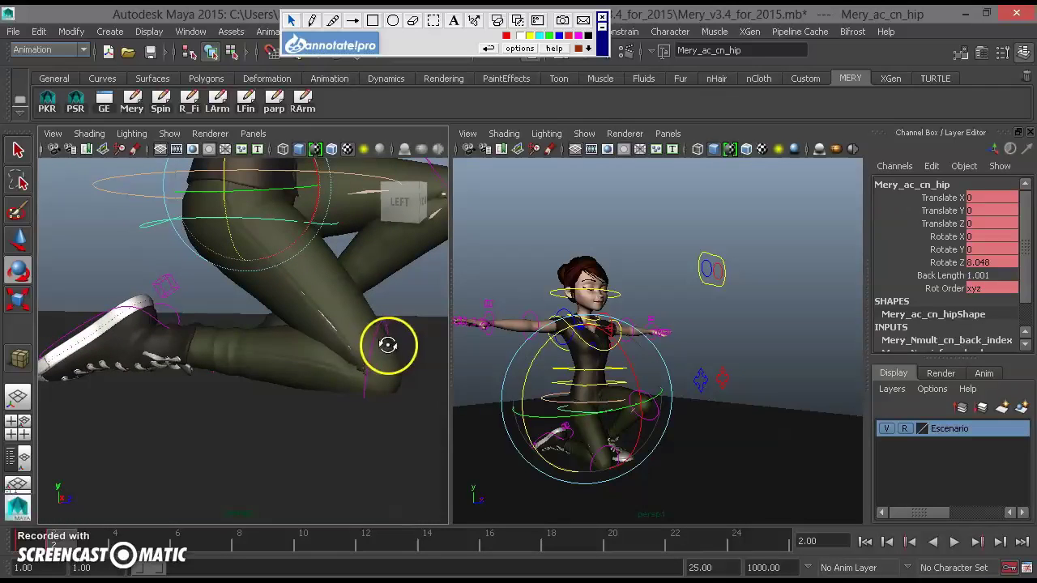
# Step: Select the main torso control and adjust the body height to Translate Y -54.035
pyautogui.click(163, 320)
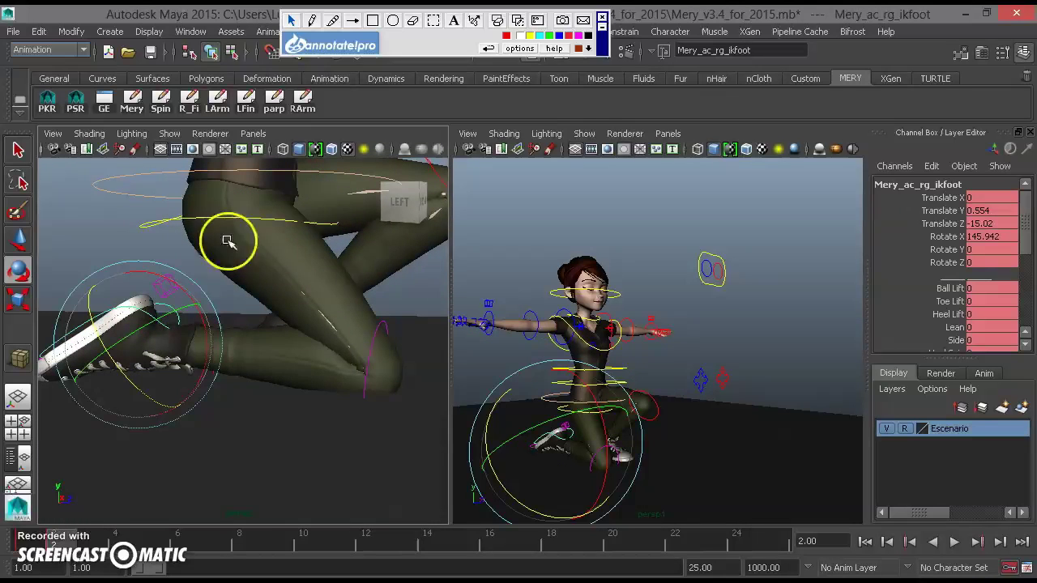
pyautogui.click(176, 189)
pyautogui.keyDown('alt'); pyautogui.moveTo(176, 189); pyautogui.dragTo(195, 283); pyautogui.keyUp('alt')
pyautogui.press('w')
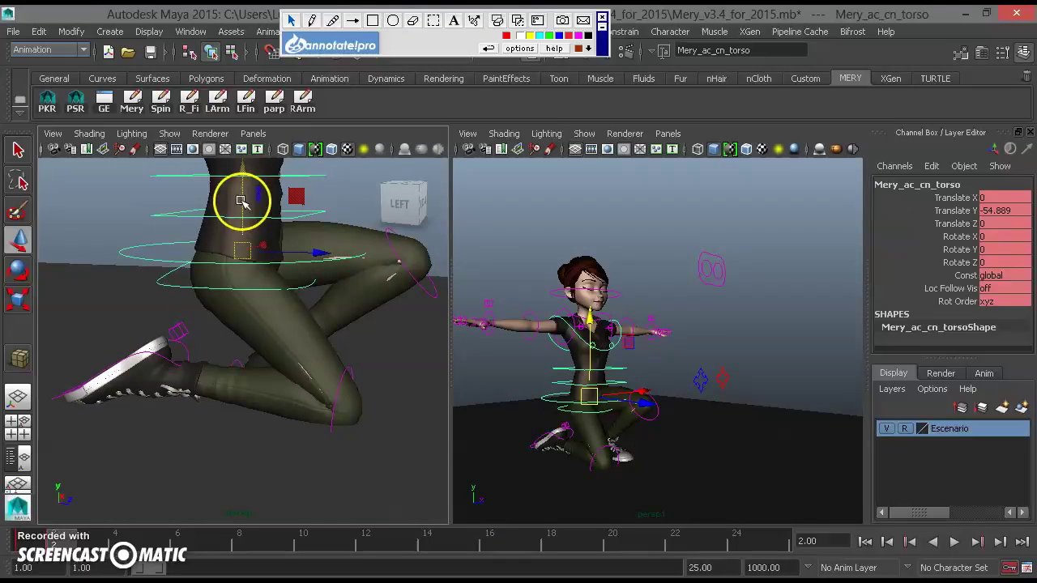
pyautogui.moveTo(244, 196); pyautogui.dragTo(245, 196)
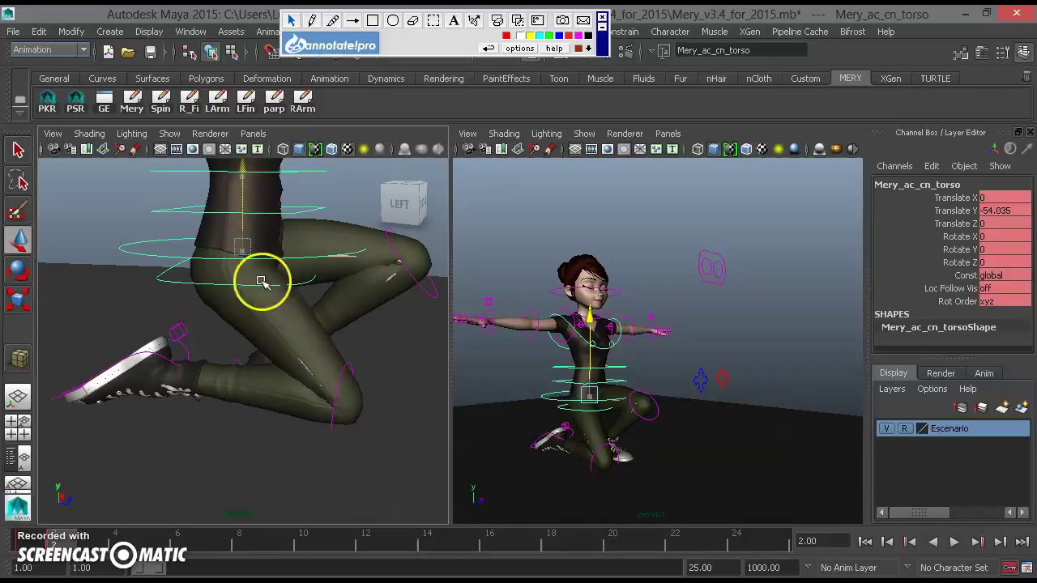
# Step: Select both back controls and the chest control together and bend the spine forward to Rotate X 27.512
pyautogui.keyDown('alt'); pyautogui.moveTo(249, 196); pyautogui.dragTo(271, 376, button='middle'); pyautogui.keyUp('alt')
pyautogui.keyDown('alt'); pyautogui.moveTo(271, 375); pyautogui.dragTo(226, 371, button='right'); pyautogui.keyUp('alt')
pyautogui.keyDown('alt'); pyautogui.moveTo(232, 398); pyautogui.dragTo(248, 389); pyautogui.keyUp('alt')
pyautogui.keyDown('alt'); pyautogui.moveTo(248, 389); pyautogui.dragTo(257, 420, button='middle'); pyautogui.keyUp('alt')
pyautogui.keyDown('alt'); pyautogui.moveTo(258, 420); pyautogui.dragTo(229, 367); pyautogui.keyUp('alt')
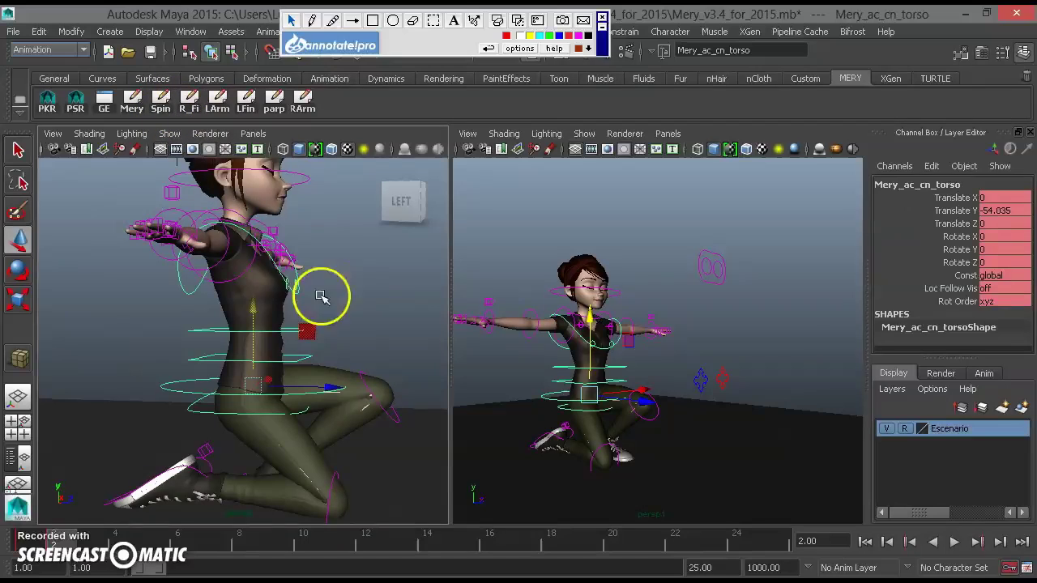
pyautogui.click(183, 370)
pyautogui.click(208, 359)
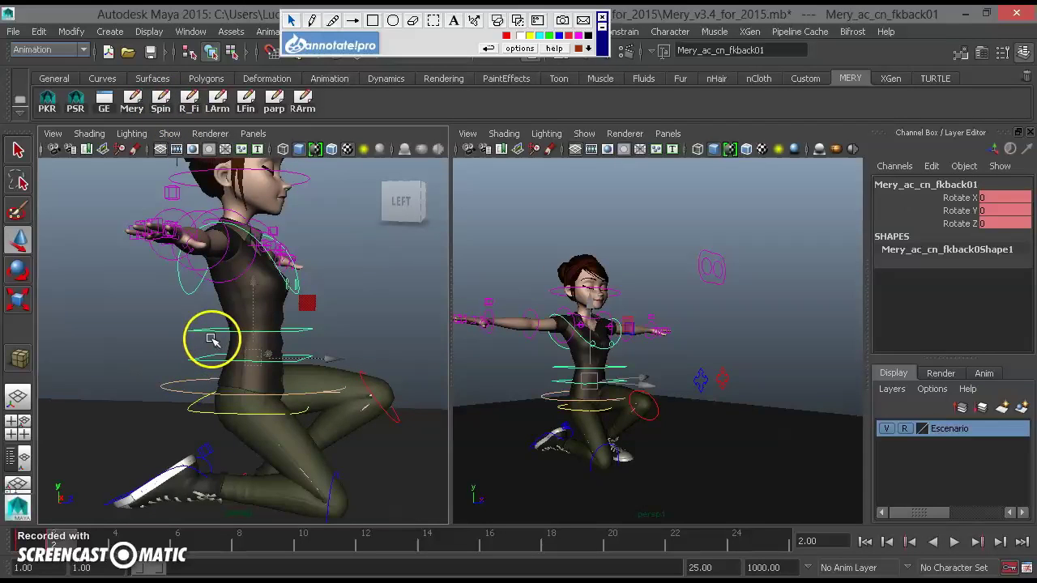
pyautogui.click(210, 289)
pyautogui.press('e')
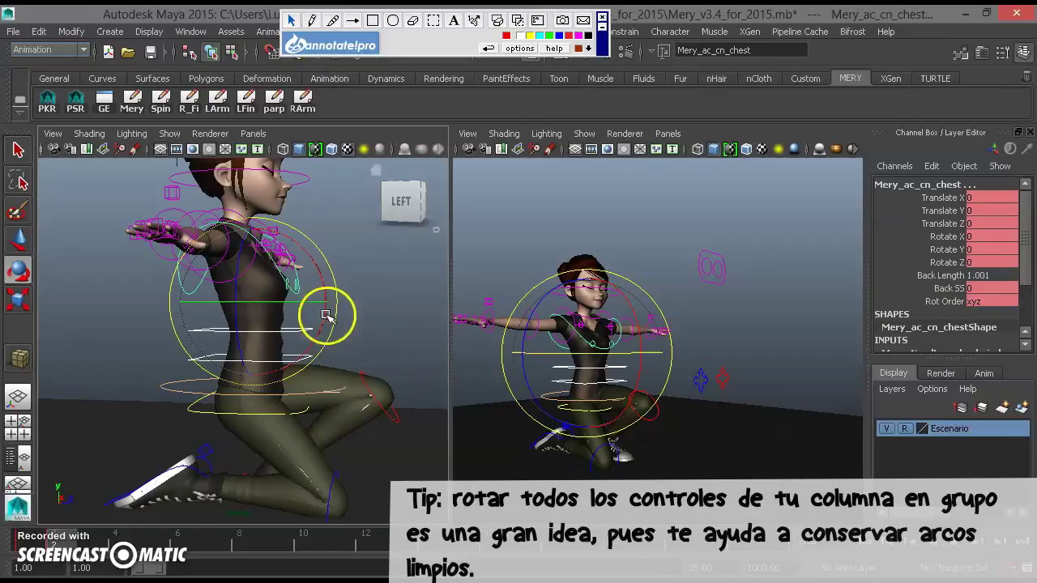
pyautogui.moveTo(327, 280); pyautogui.dragTo(337, 308)
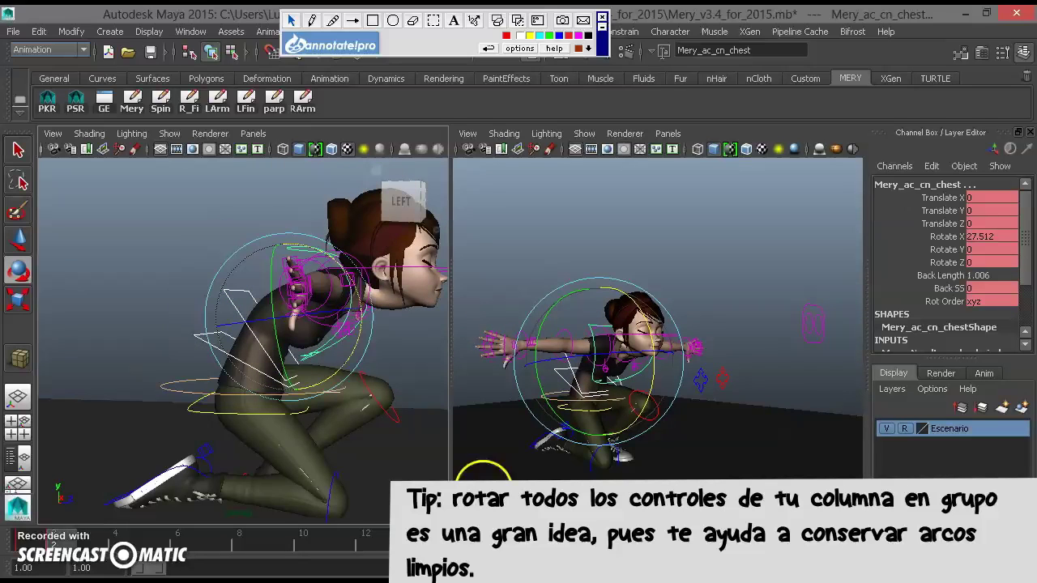
# Step: Check the spine arc against the Photoshop sketch and, back in Maya, bend the lower back control to Rotate X 34.569
pyautogui.hotkey('alt', 'Tab')
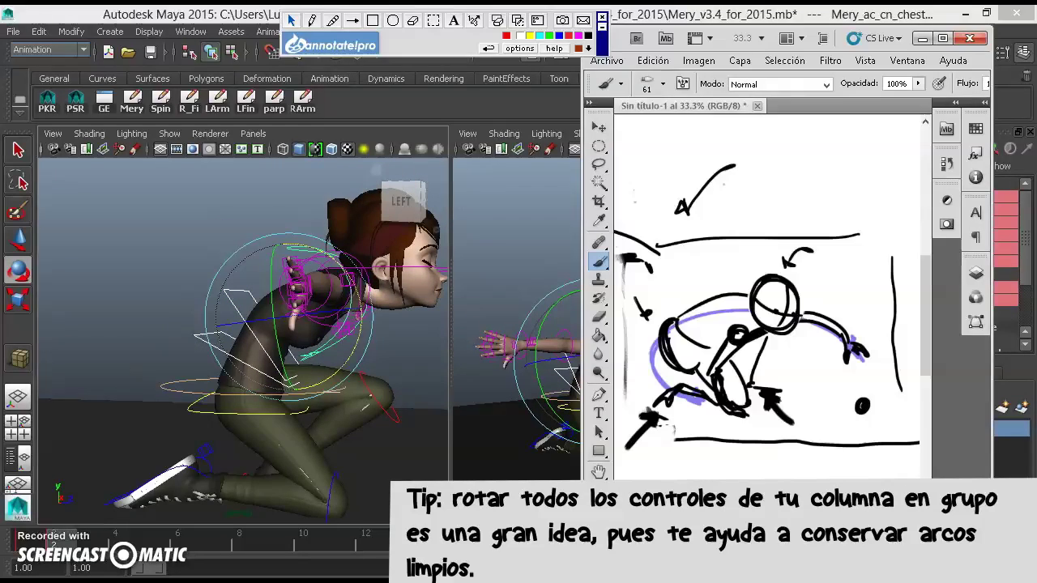
pyautogui.click(923, 38)
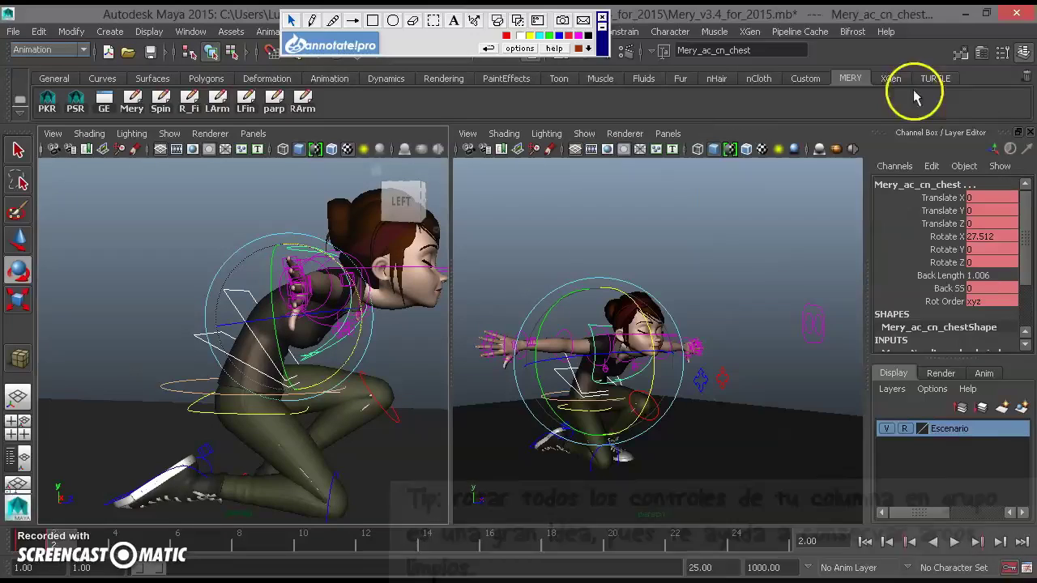
pyautogui.moveTo(598, 405); pyautogui.dragTo(719, 406)
pyautogui.keyDown('alt'); pyautogui.moveTo(621, 415); pyautogui.dragTo(464, 565); pyautogui.keyUp('alt')
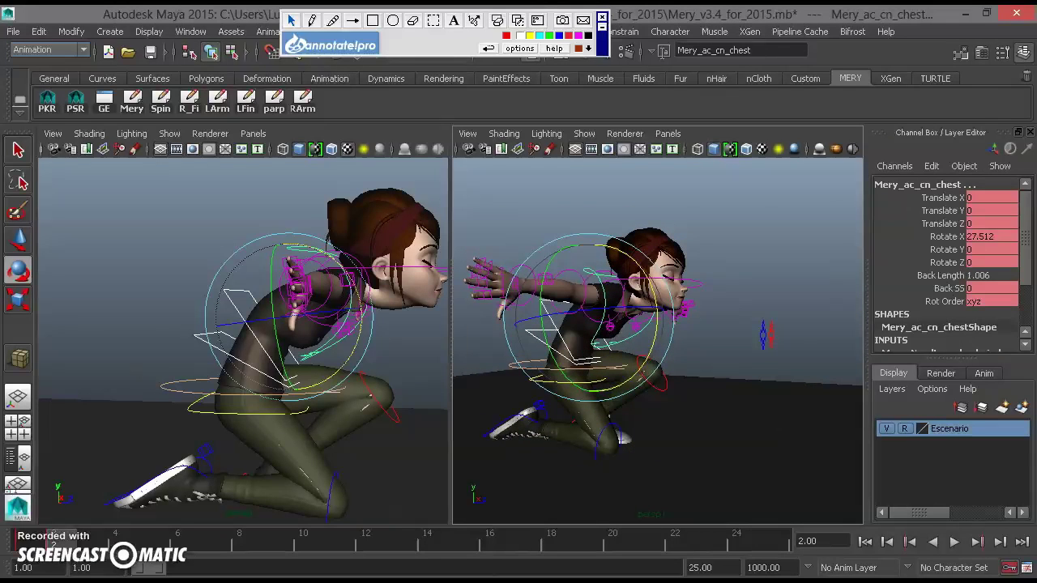
pyautogui.hotkey('alt', 'Tab')
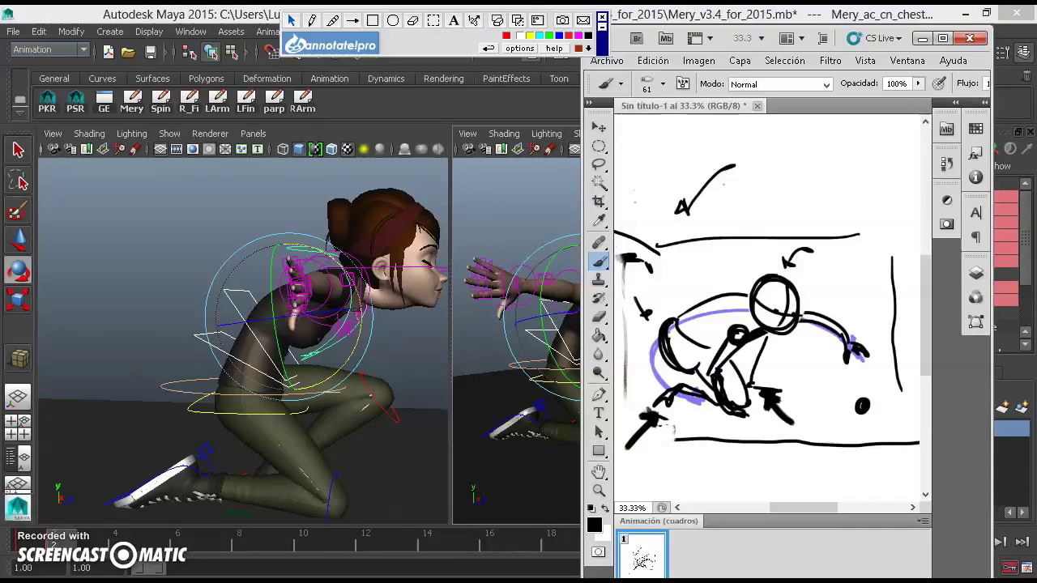
pyautogui.hotkey('alt', 'Tab')
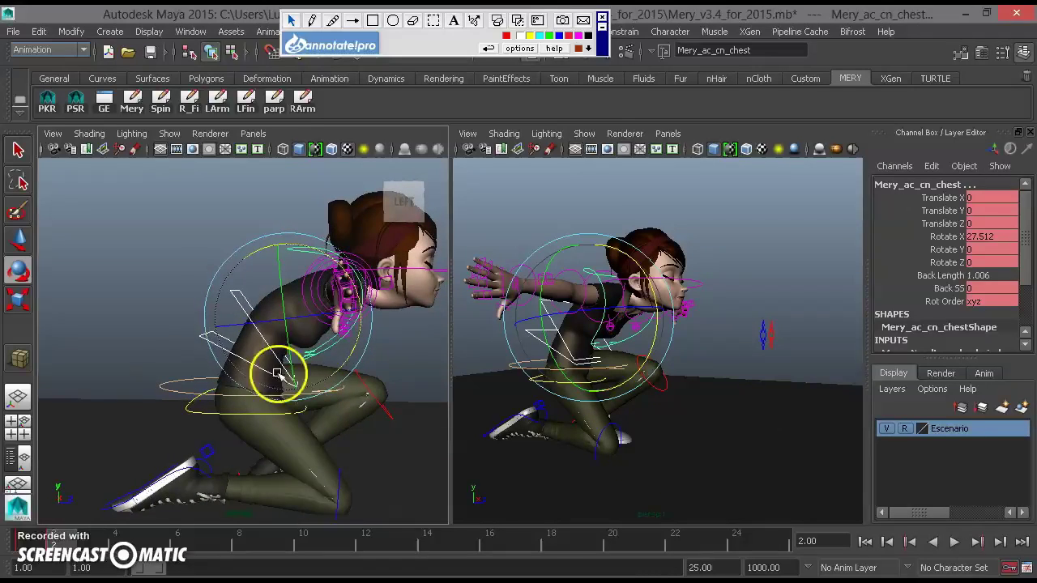
pyautogui.click(216, 354)
pyautogui.moveTo(285, 326); pyautogui.dragTo(278, 286)
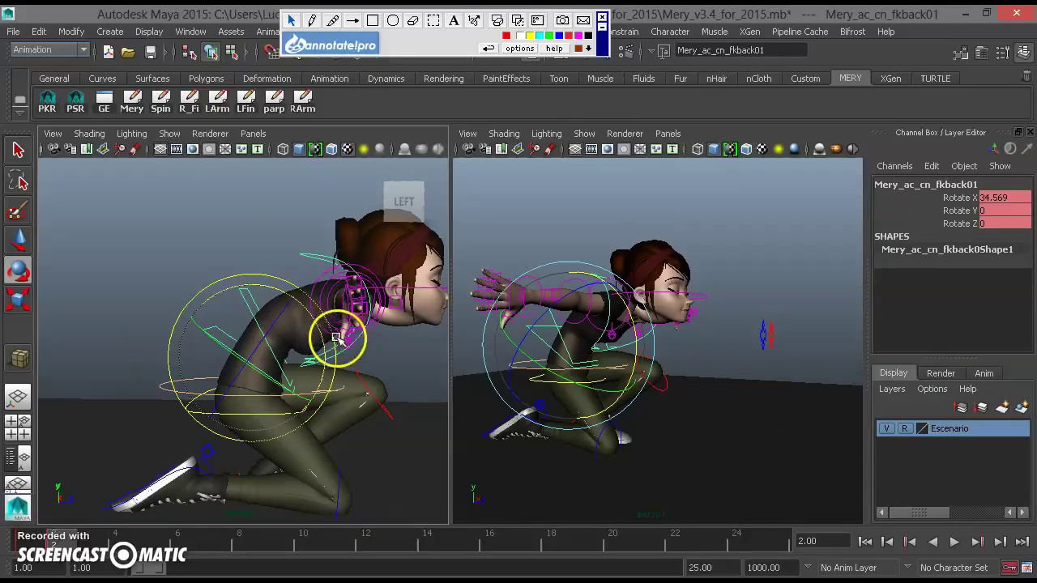
# Step: Reselect both back controls and the chest control as a group, ready for rotation, and frame the character
pyautogui.click(210, 327)
pyautogui.click(239, 334)
pyautogui.press('q')
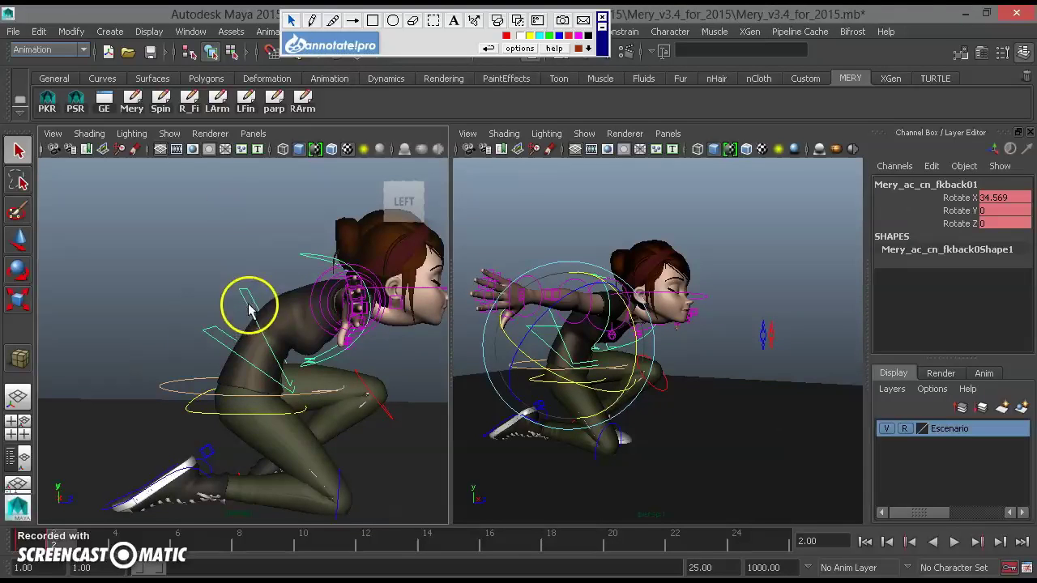
pyautogui.click(335, 297)
pyautogui.press('e')
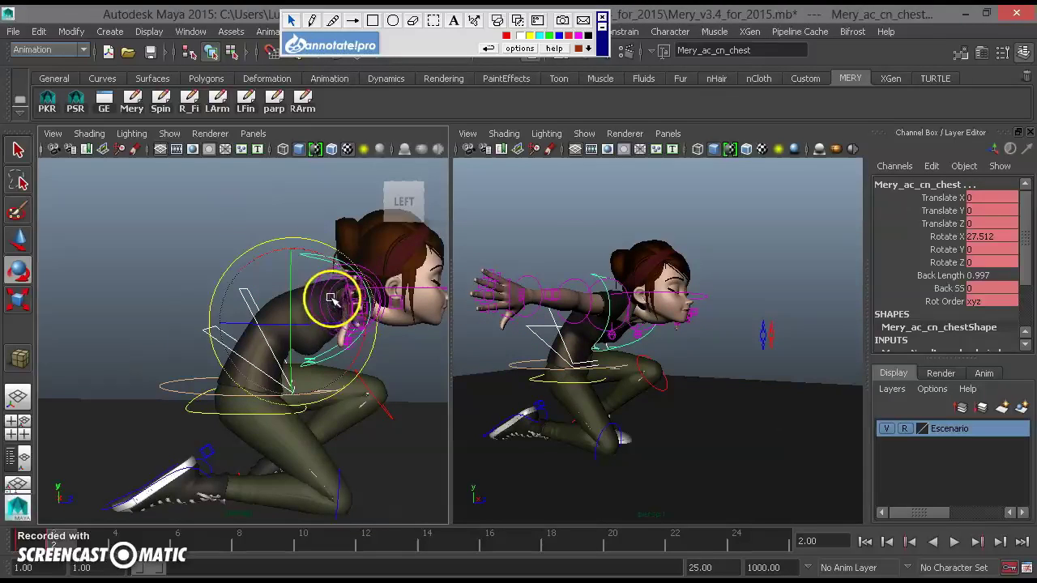
pyautogui.press('f')
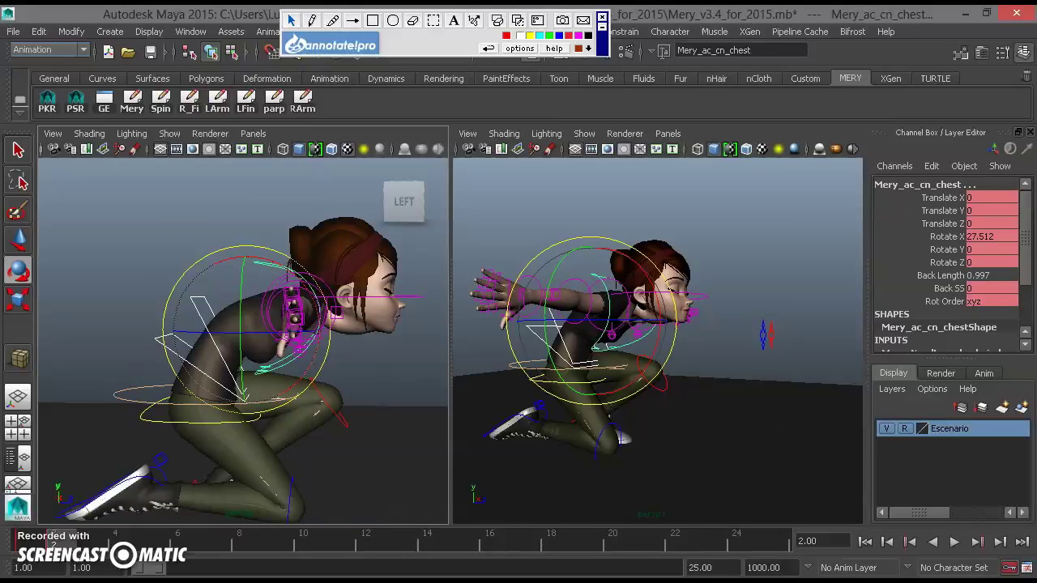
# Step: In Photoshop, reduce the brush size to 14 and draw a curved twist arrow over the sketched upper back
pyautogui.hotkey('alt', 'Tab')
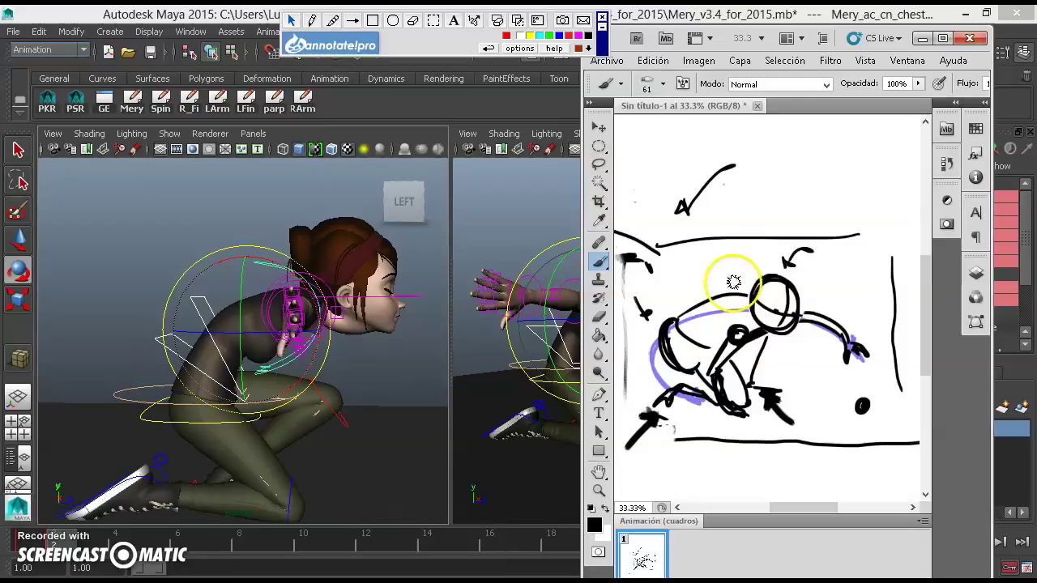
pyautogui.rightClick(786, 259)
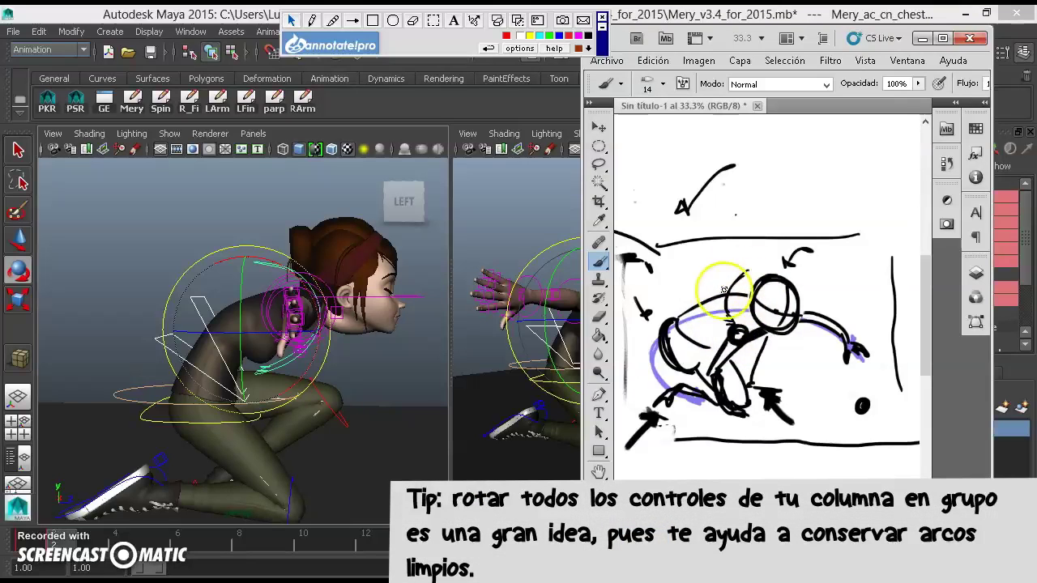
pyautogui.click(234, 252)
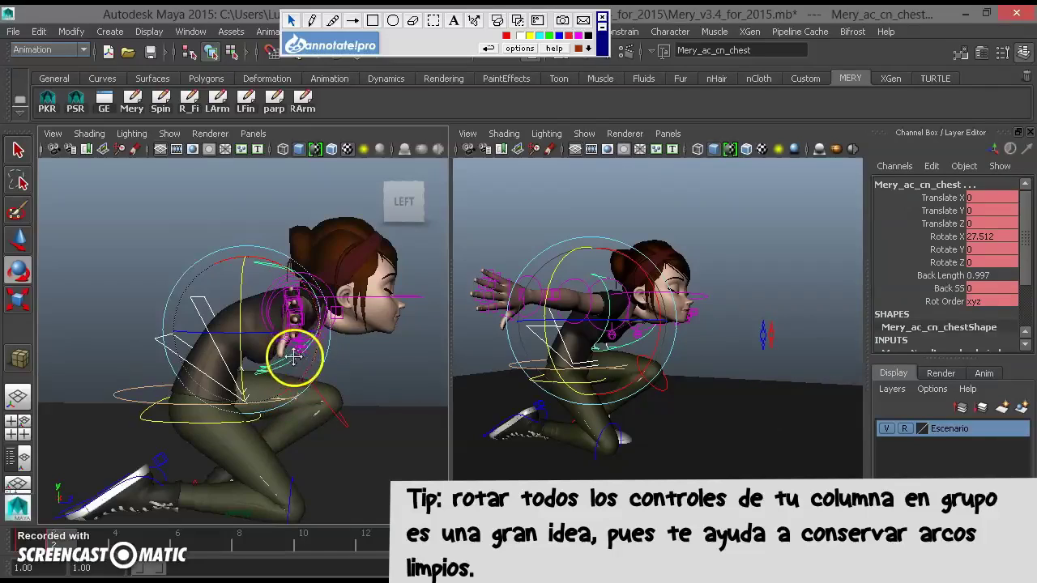
# Step: In Maya, twist the grouped spine controls to Rotate X 27.932, Rotate Y 9.549 and Rotate Z 5.026
pyautogui.keyDown('alt'); pyautogui.moveTo(292, 338); pyautogui.dragTo(288, 354, button='middle'); pyautogui.keyUp('alt')
pyautogui.moveTo(242, 347); pyautogui.dragTo(267, 331, button='right')
pyautogui.moveTo(240, 307); pyautogui.dragTo(240, 315)
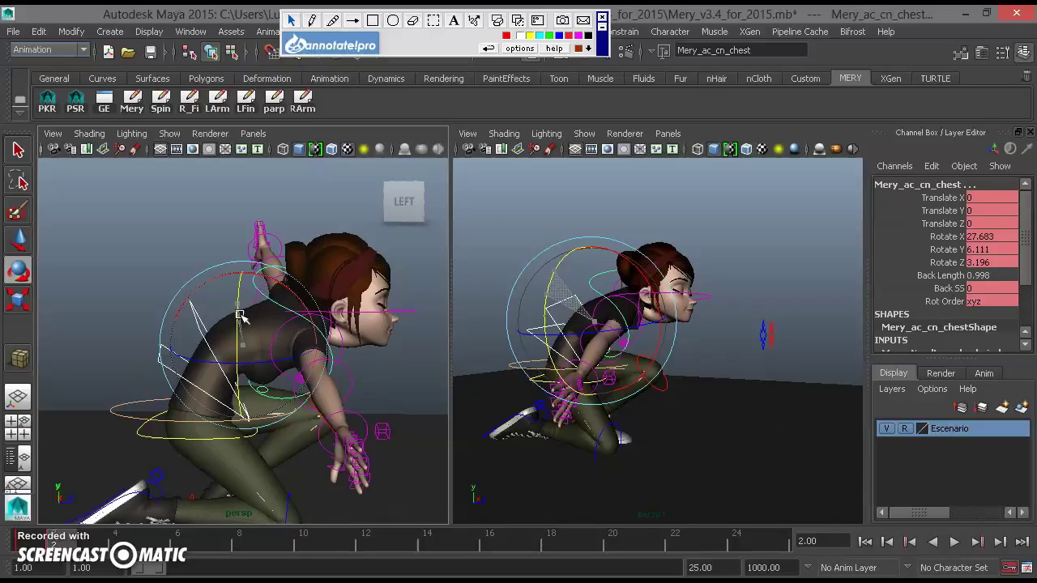
pyautogui.moveTo(684, 280); pyautogui.dragTo(684, 282)
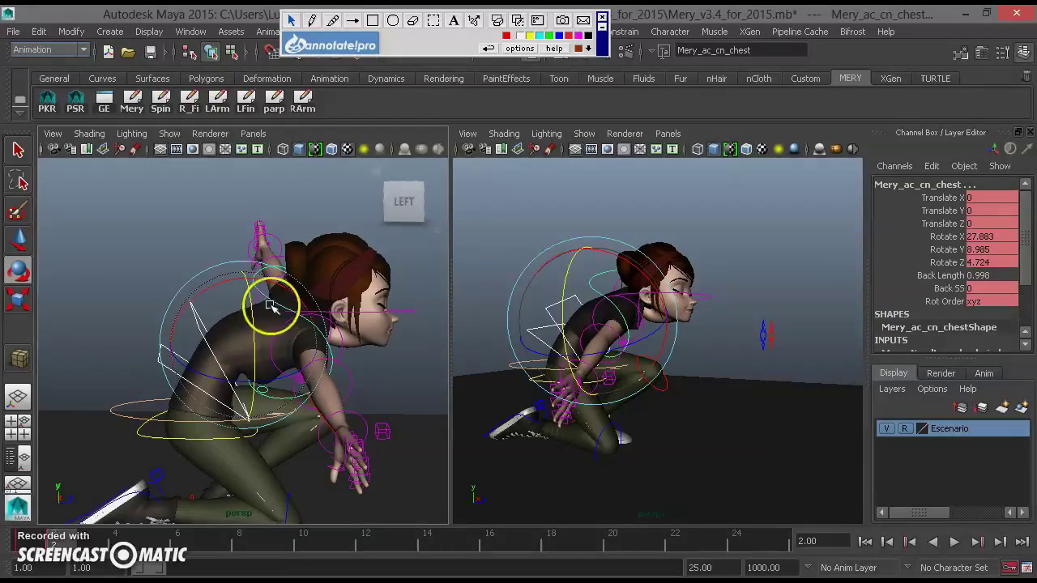
pyautogui.moveTo(253, 309); pyautogui.dragTo(251, 306)
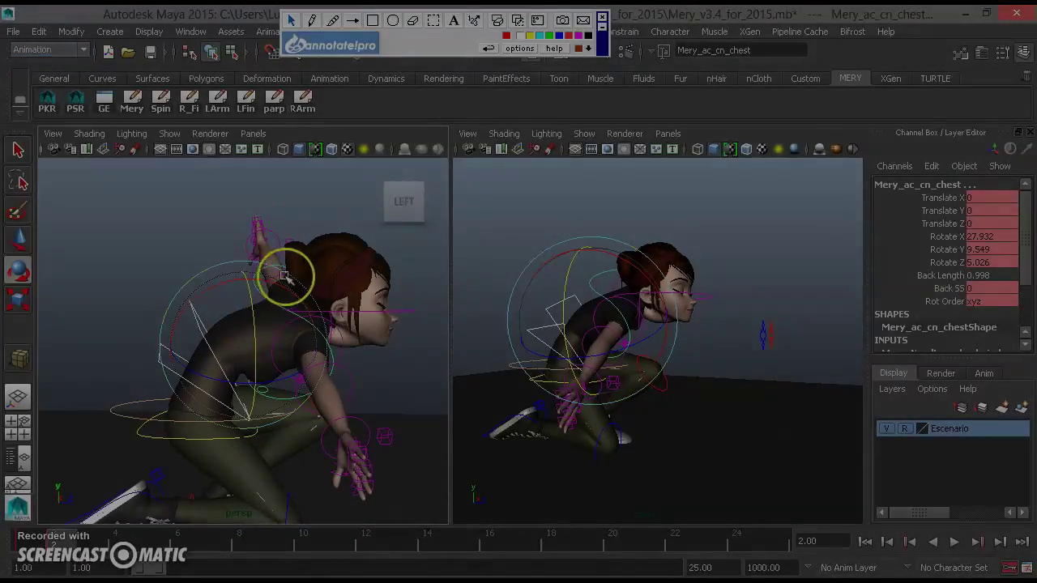
# Step: Rotate the upper back control alone to Rotate X 24.447 and reselect the chest control
pyautogui.click(401, 352)
pyautogui.click(225, 282)
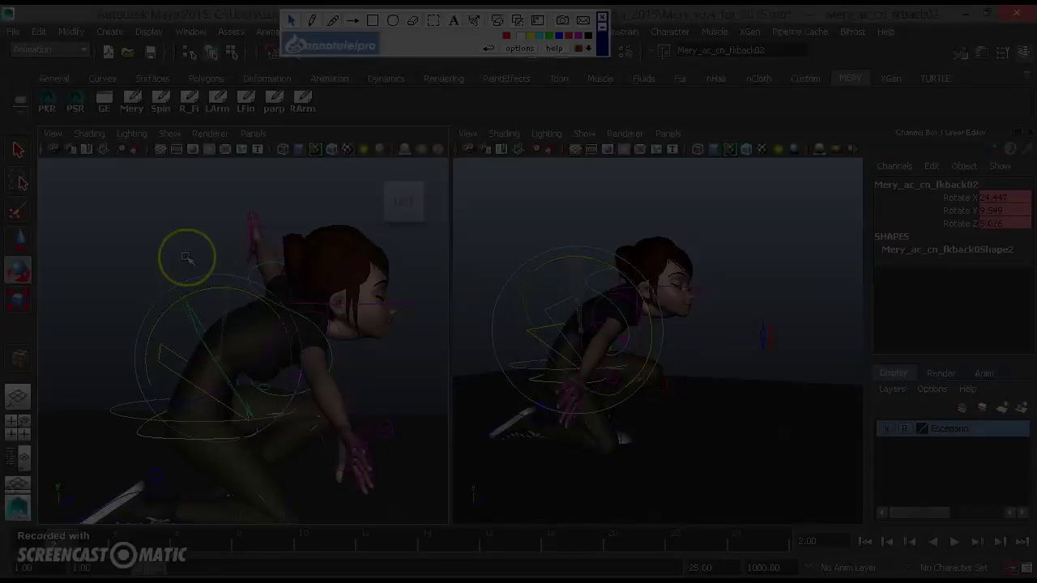
pyautogui.click(263, 276)
pyautogui.click(267, 276)
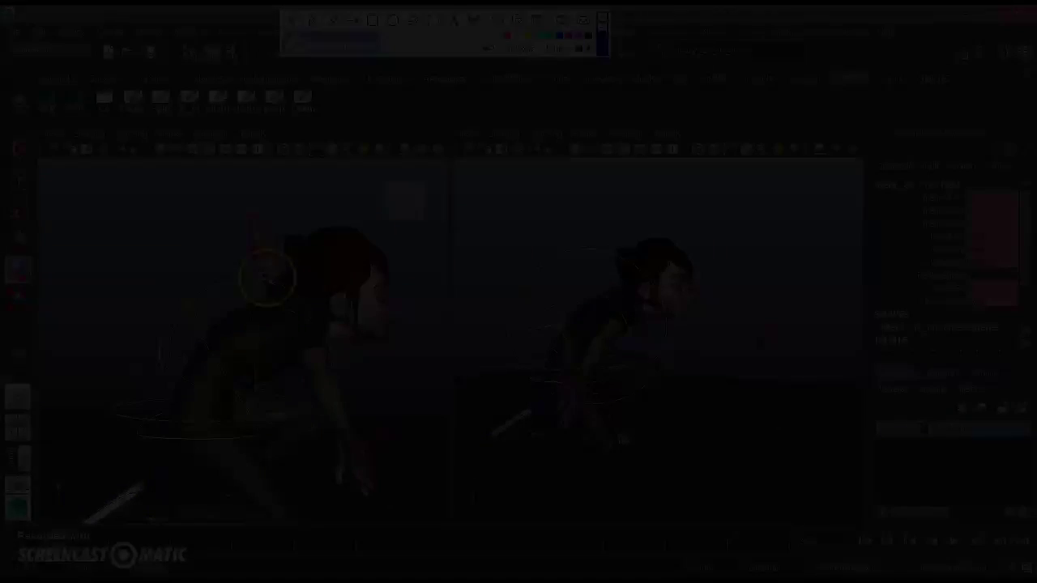